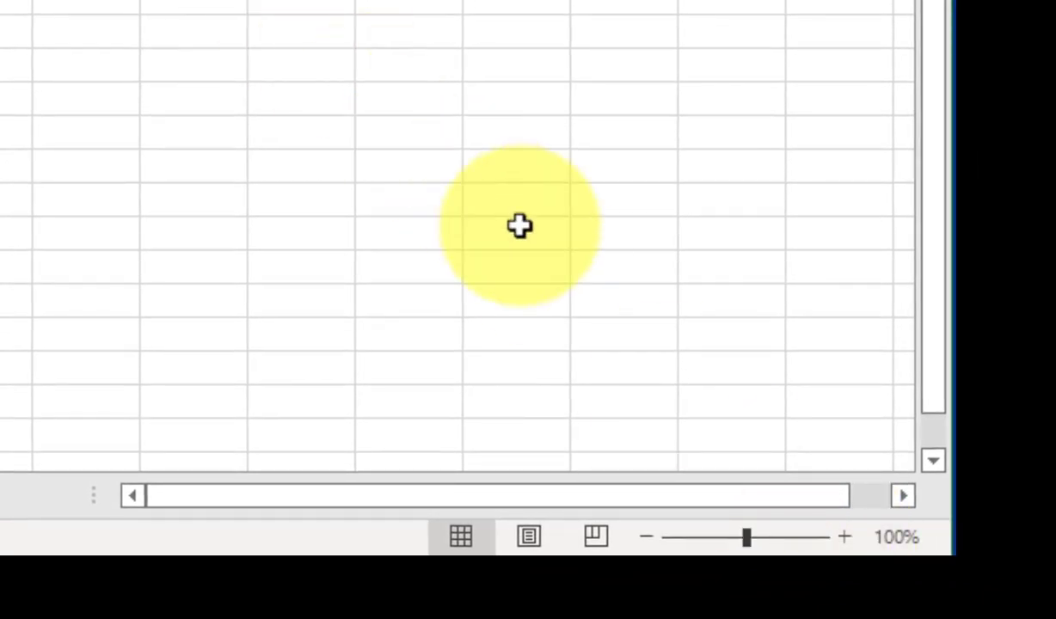
Zoom the worksheet in from 100% to 120% in two 10% steps.
left_click(845, 537)
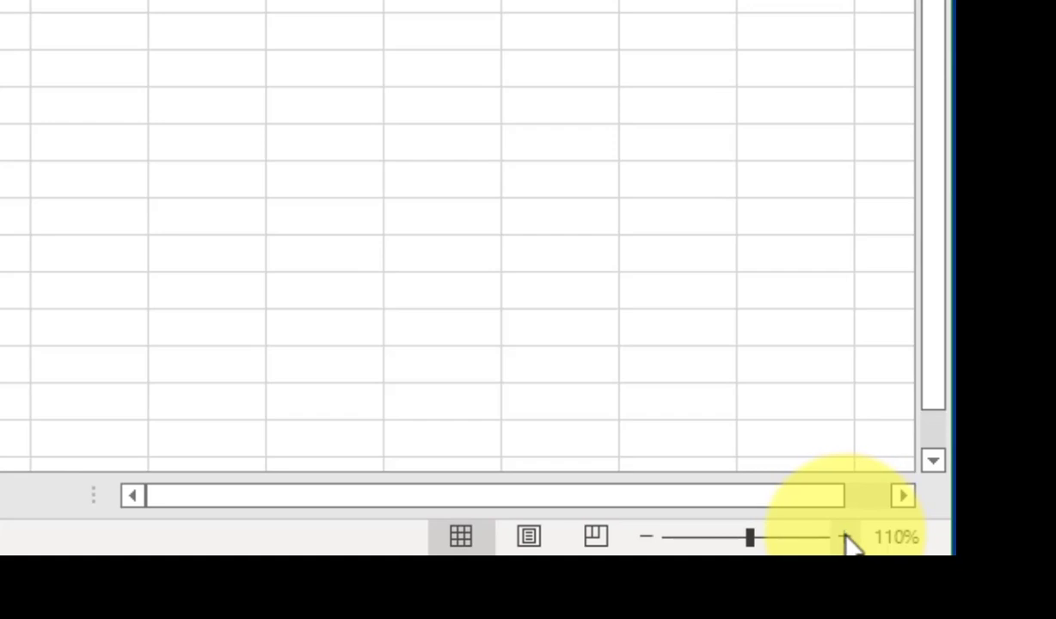
left_click(844, 537)
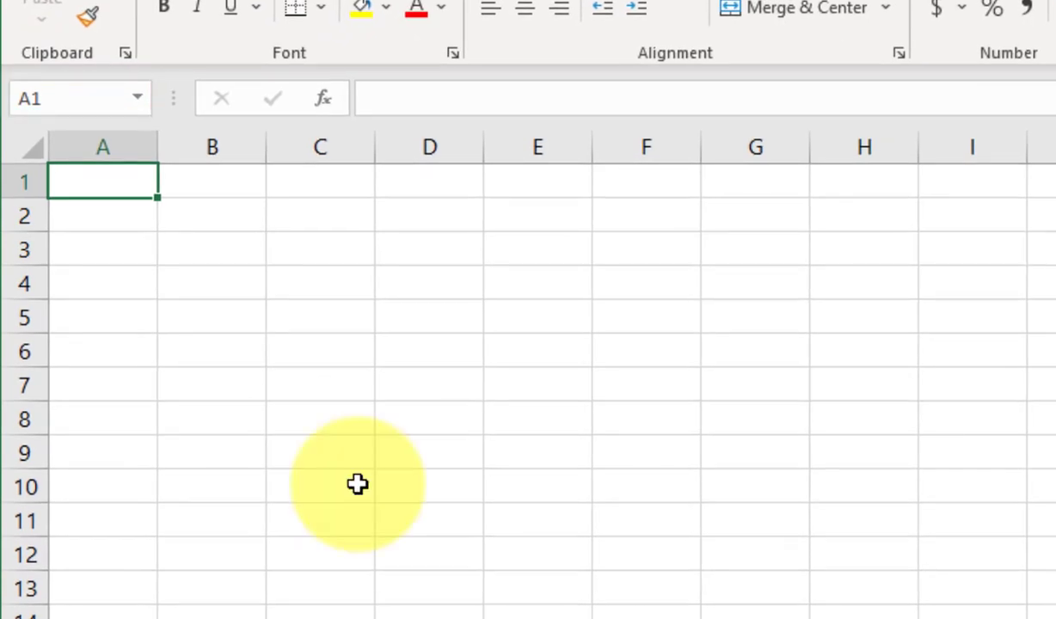
key("Down")
key("Down")
key("Down")
key("Down")
key("Down")
key("Down")
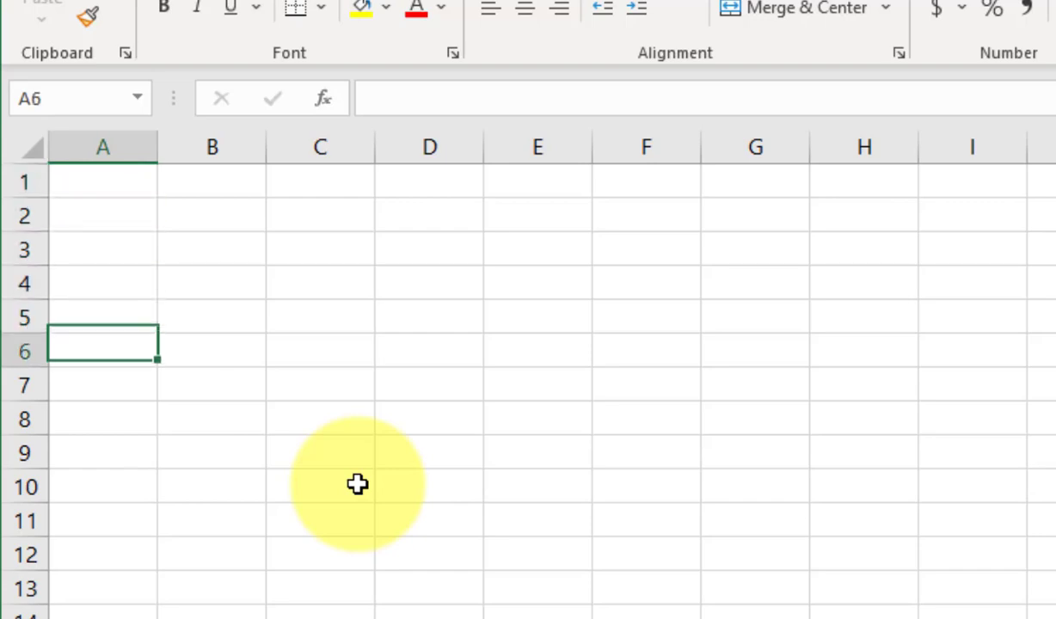
key("Right")
key("Right")
key("Right")
key("Right")
key("Right")
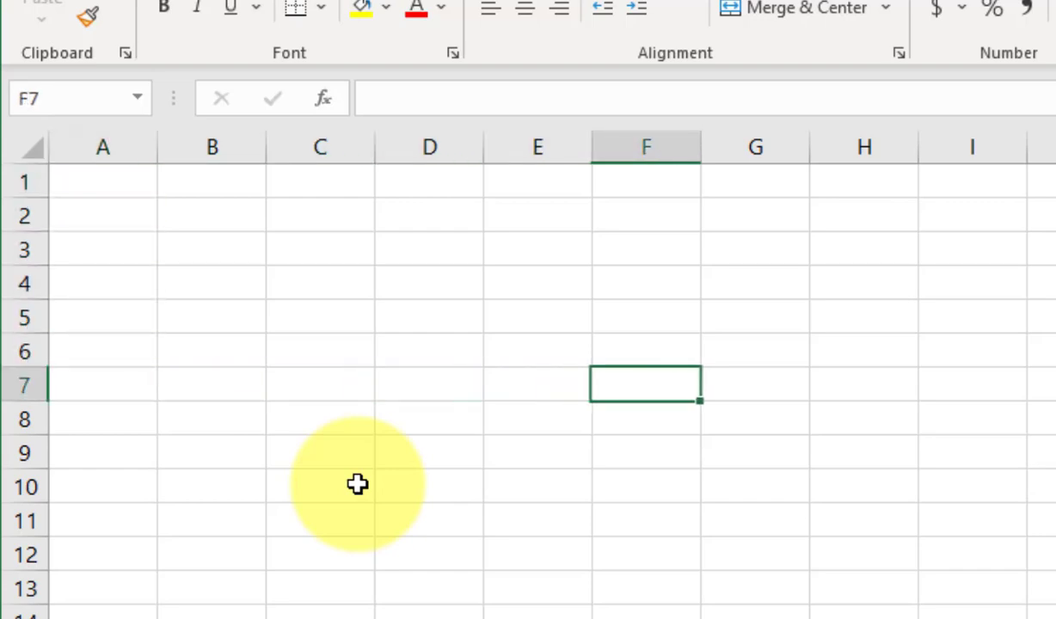
key("Up")
key("Up")
key("Up")
key("Up")
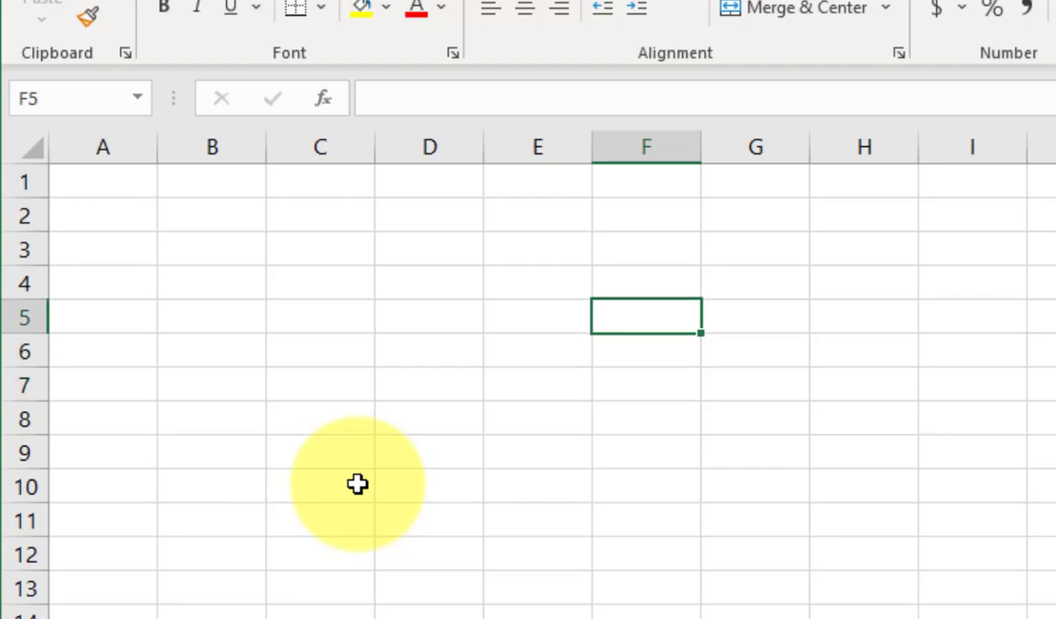
key("Left")
key("Left")
key("Left")
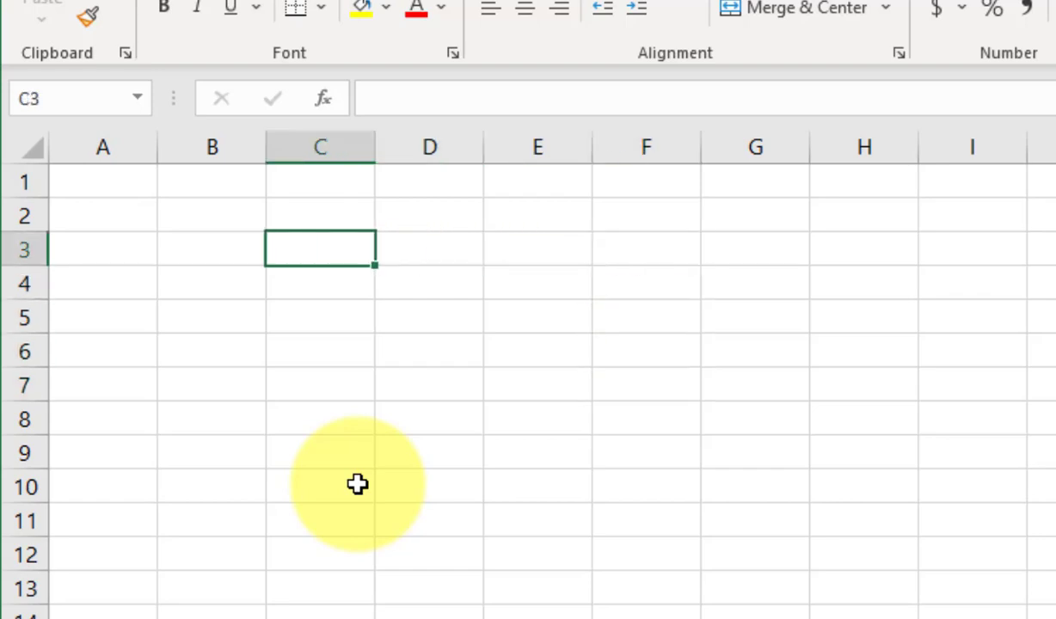
key("Down")
key("Down")
key("Down")
key("Down")
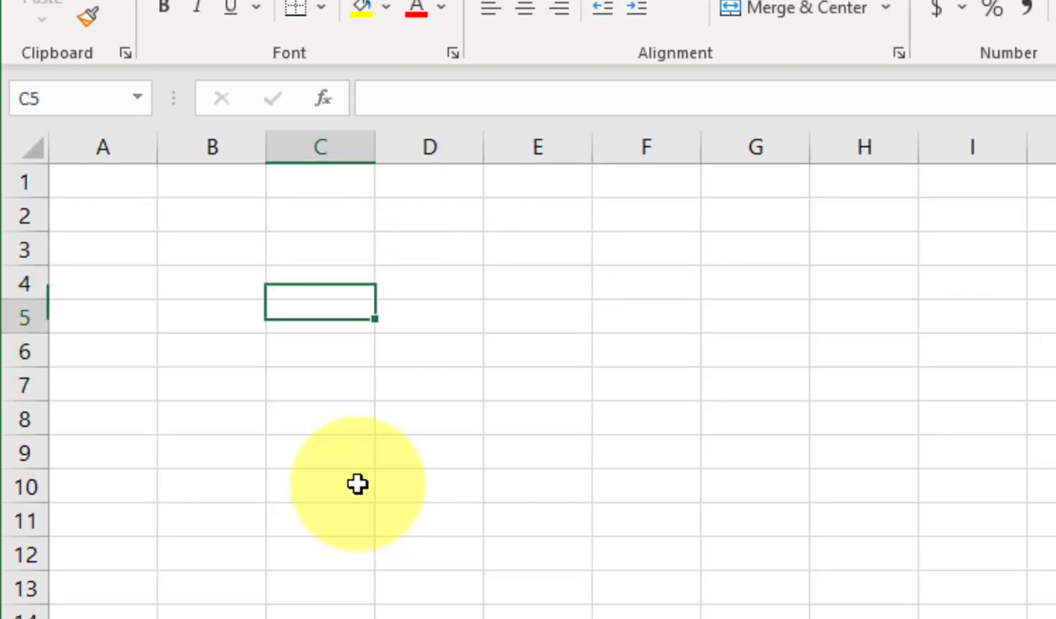
key("Up")
key("Up")
key("Up")
key("Up")
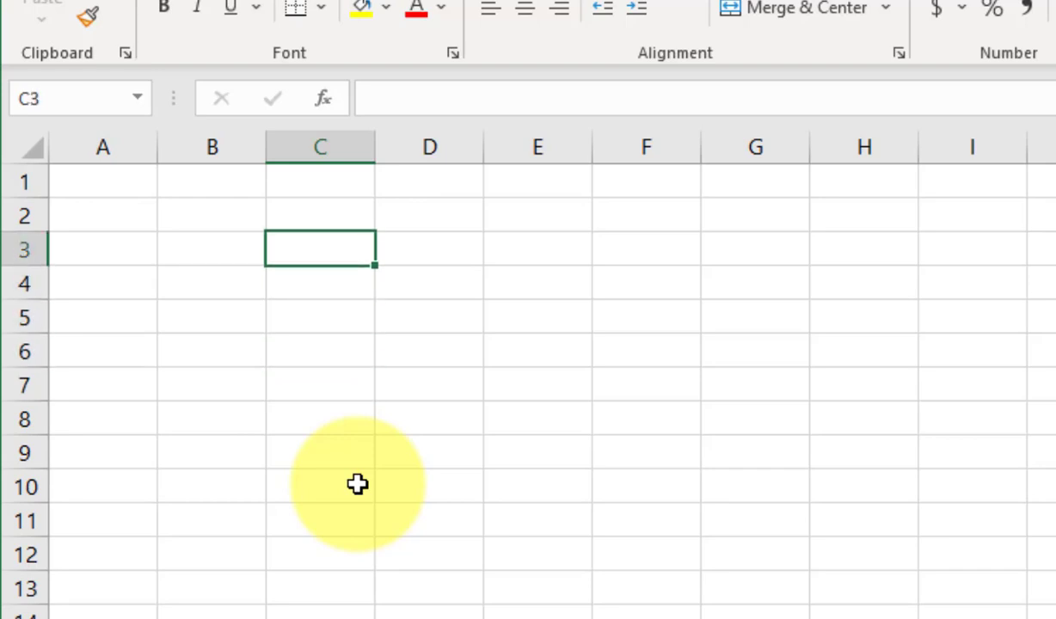
key("Right")
key("Right")
key("Right")
key("Left")
key("Left")
key("Left")
key("Left")
key("Left")
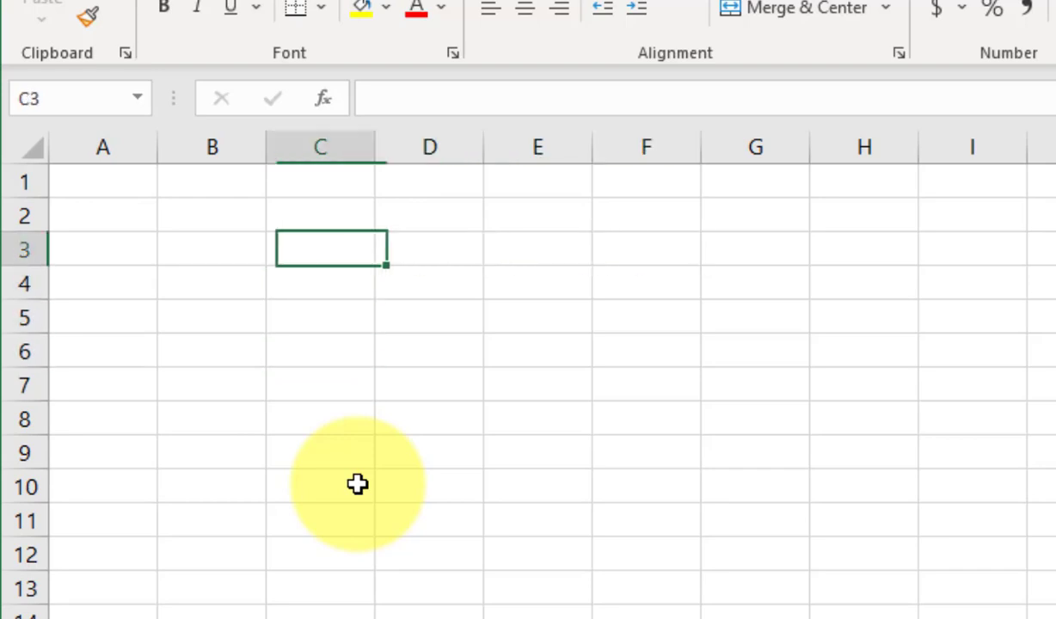
Enter a first name in B5, undo it, then re-enter it and move to C5.
left_click(219, 319)
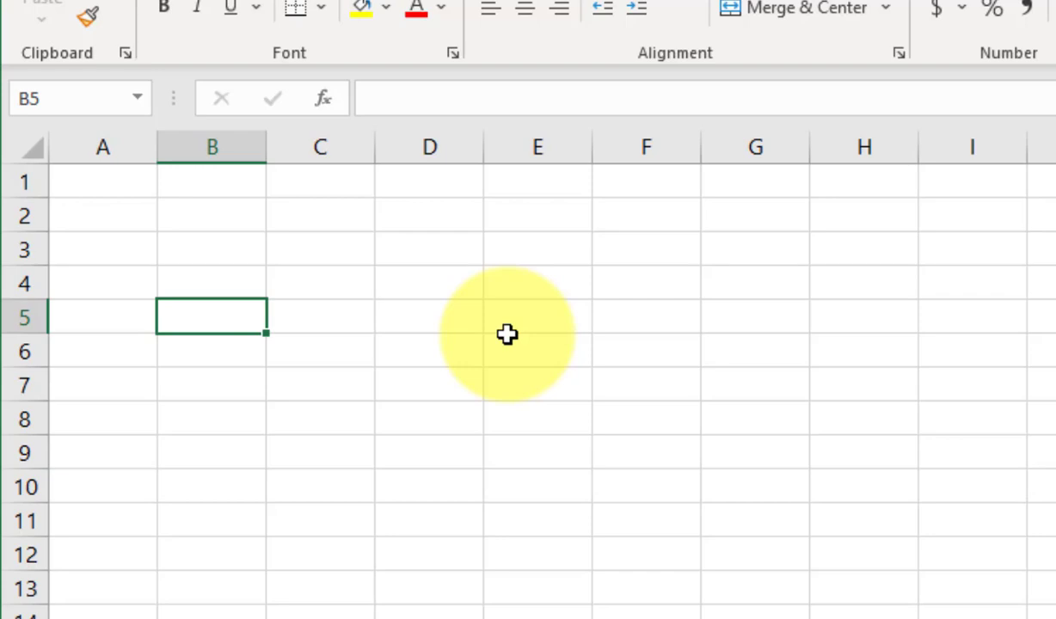
type("Fa")
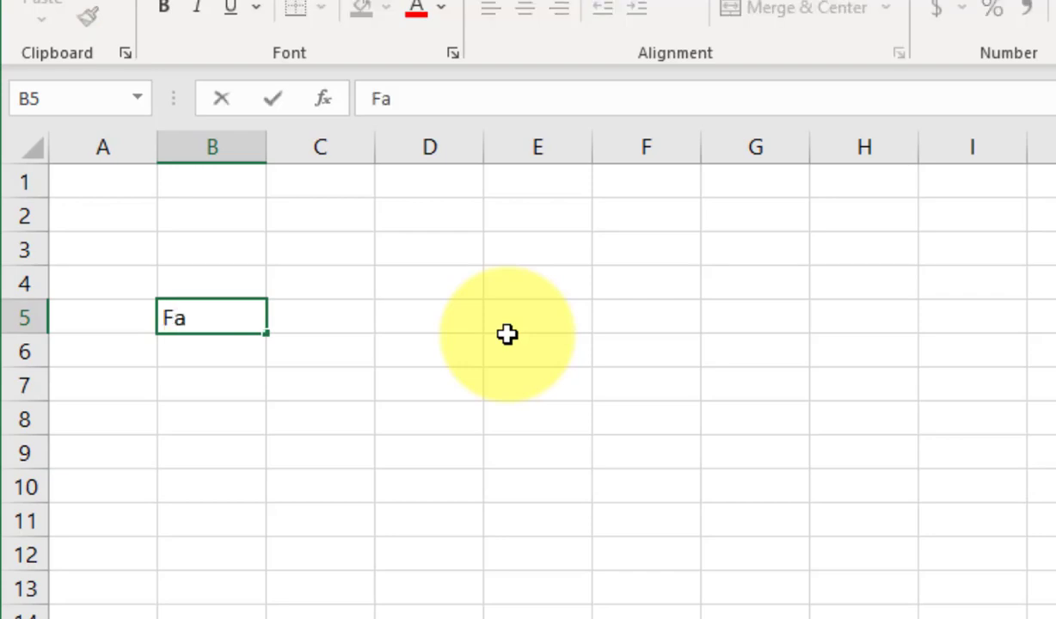
type("rhan")
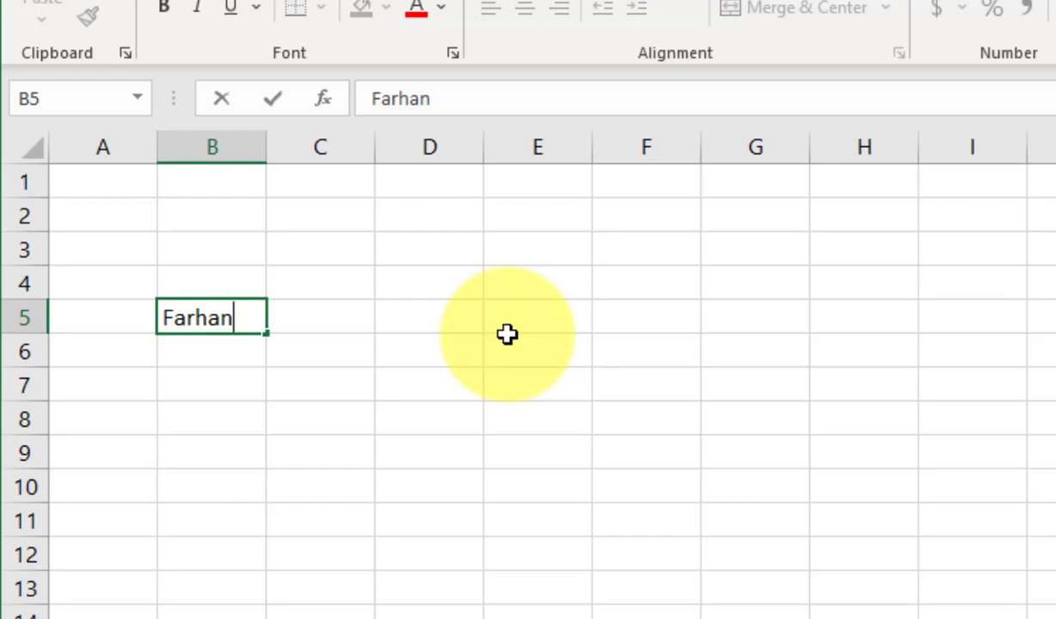
key("Return")
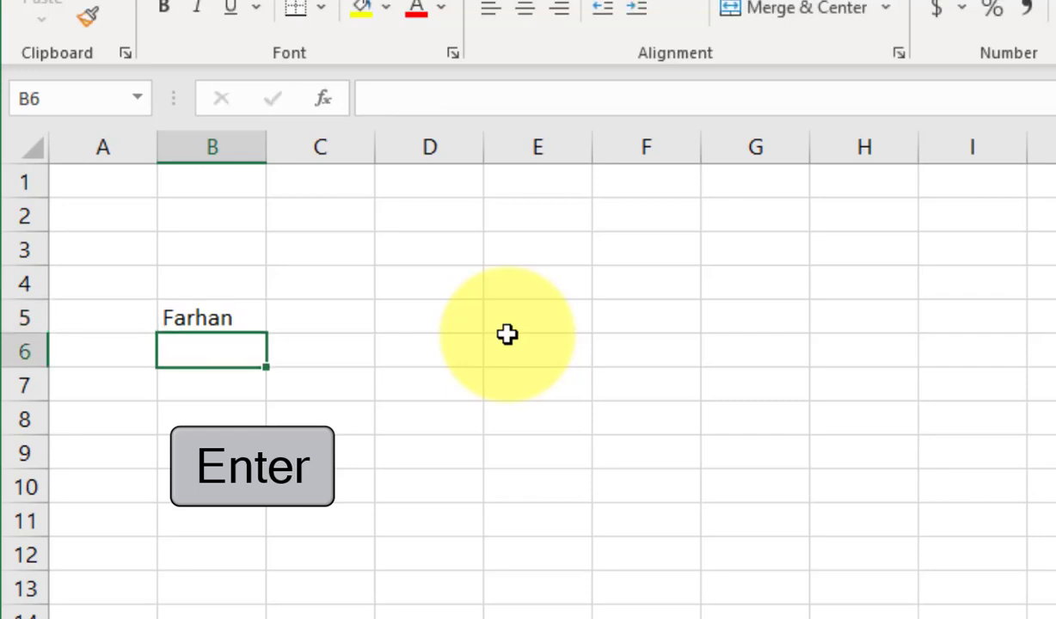
key("ctrl+z")
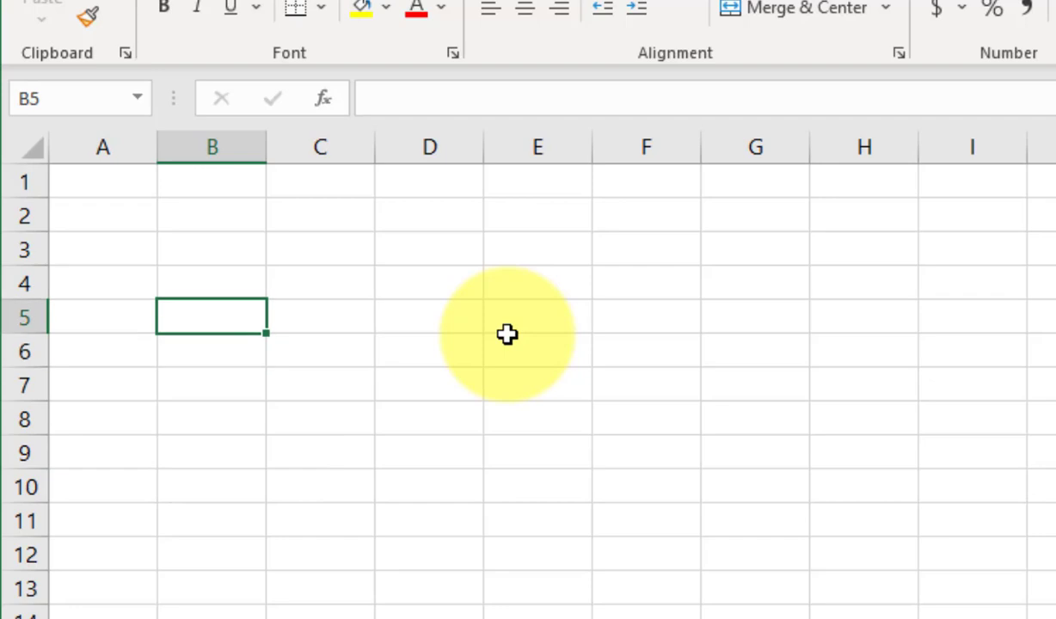
type("Farhan")
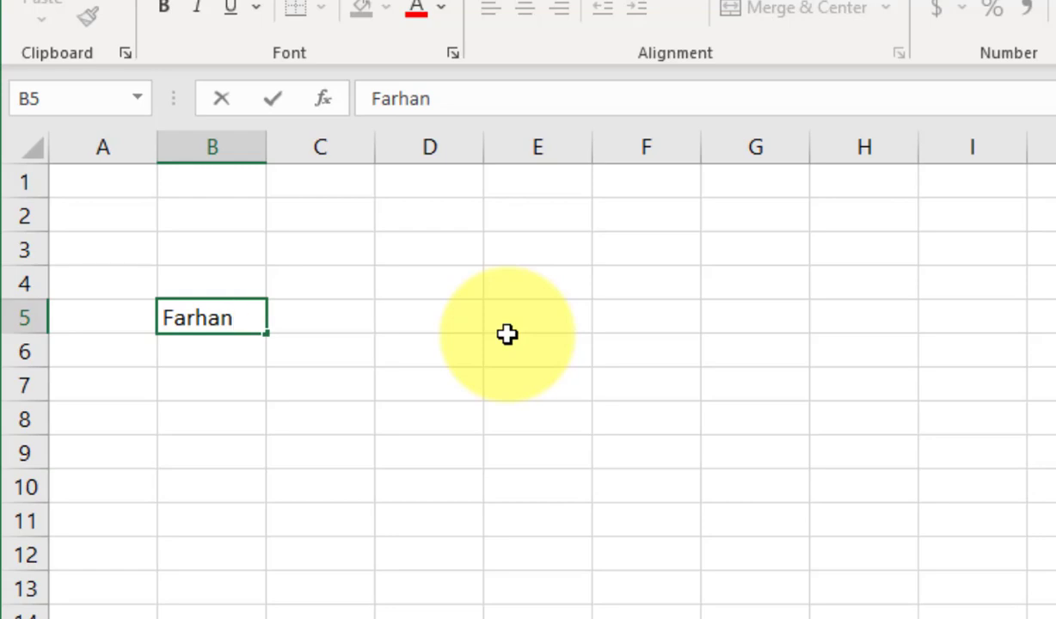
key("Tab")
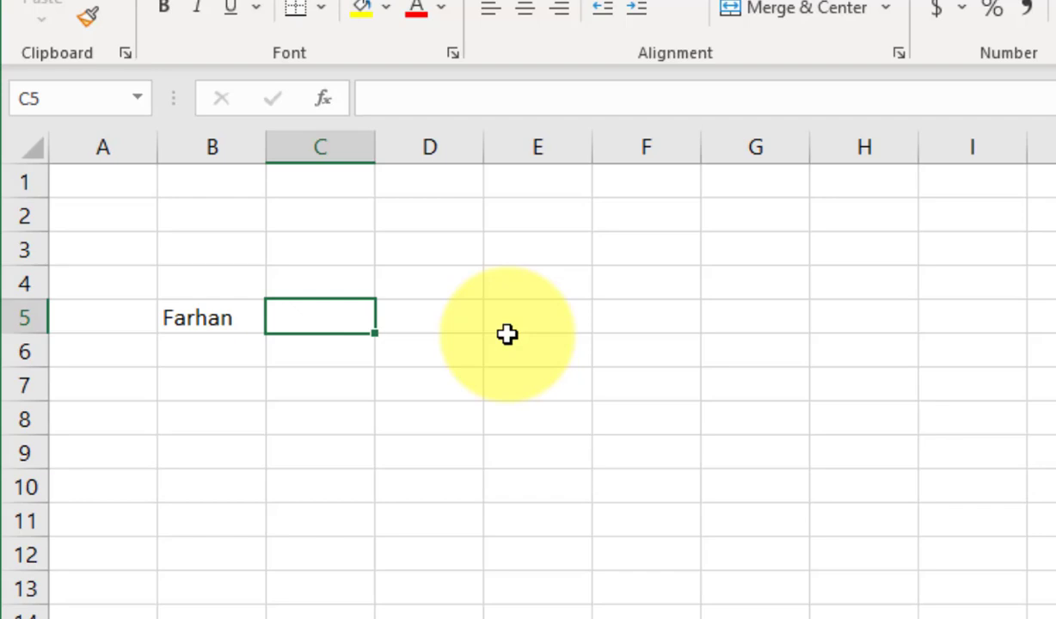
Overwrite B5 with 'Subscribe', then cancel a first name being typed in C5.
left_click(215, 317)
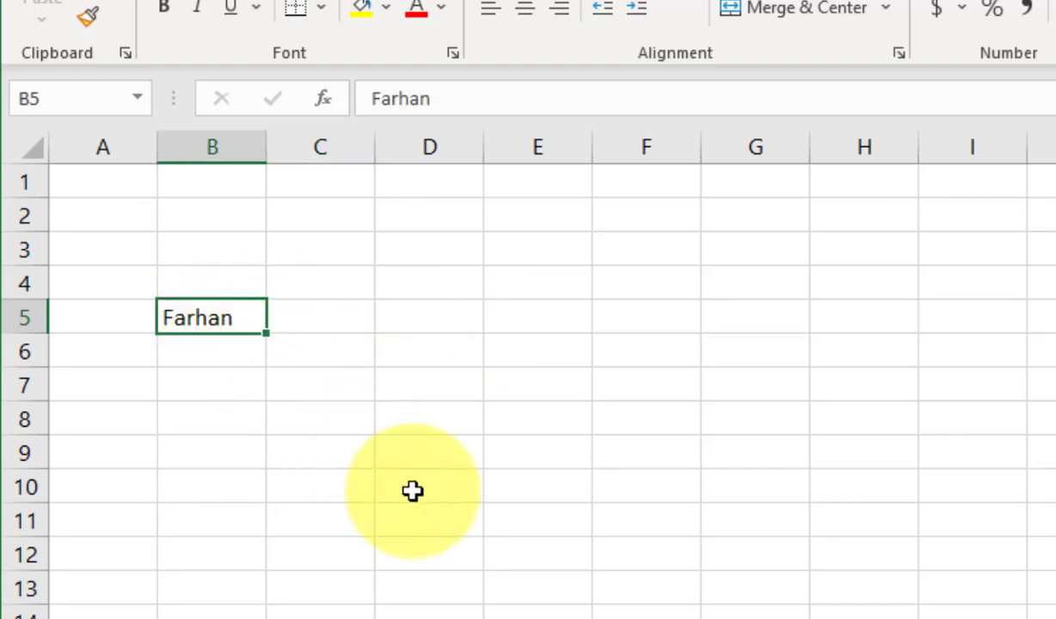
type("S")
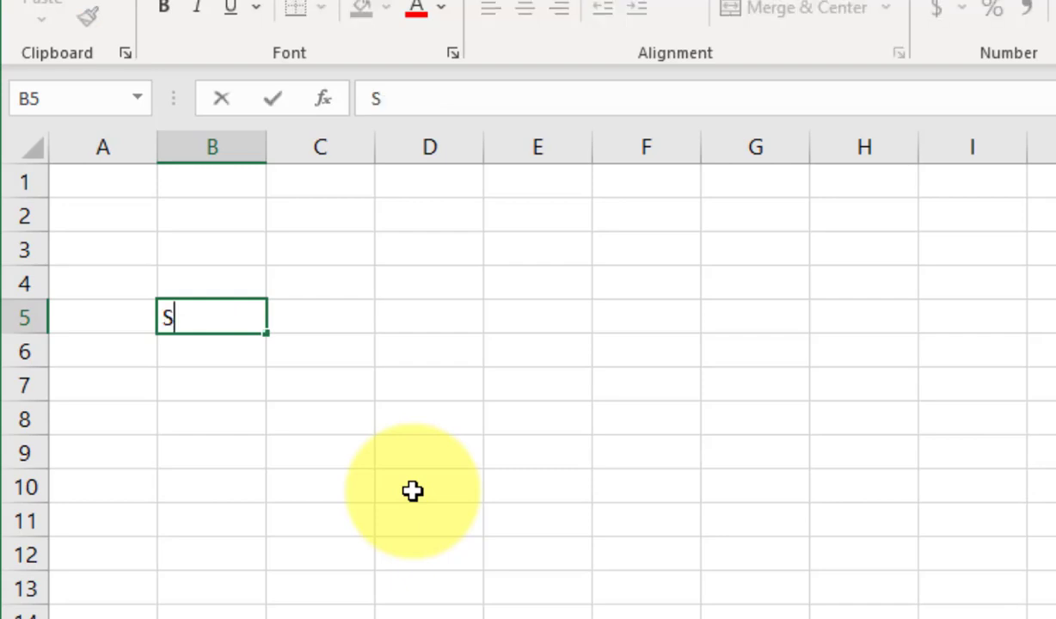
type("ubscribe")
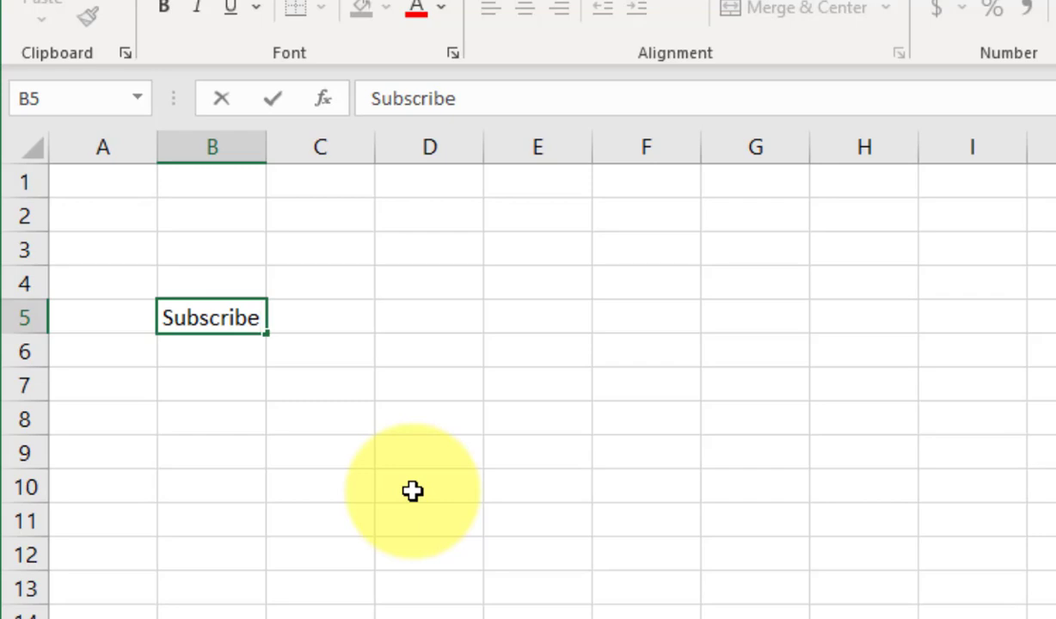
left_click(349, 317)
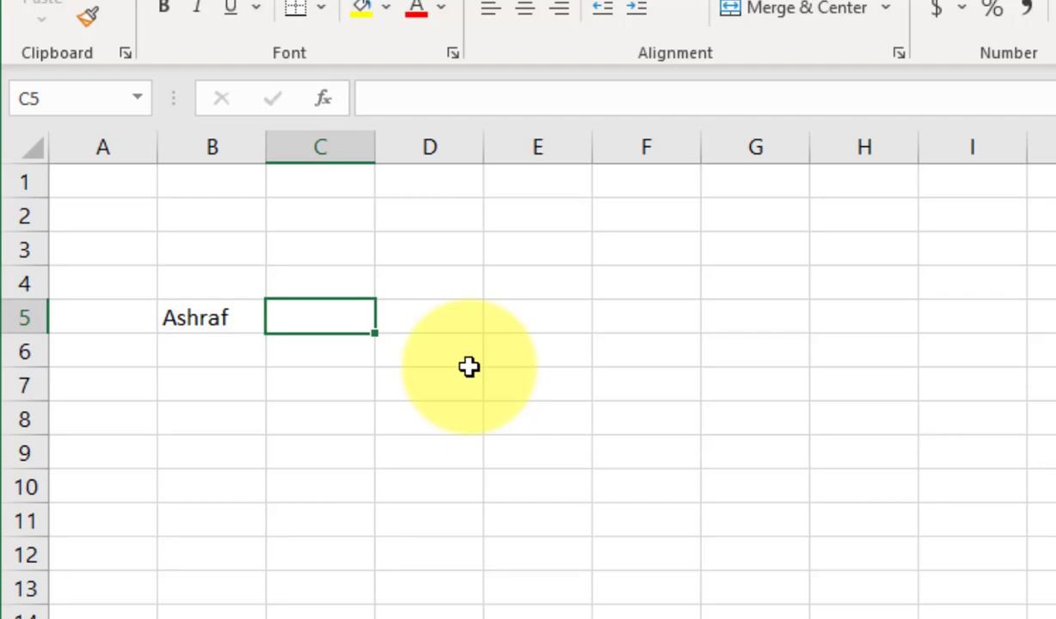
type("Farhan")
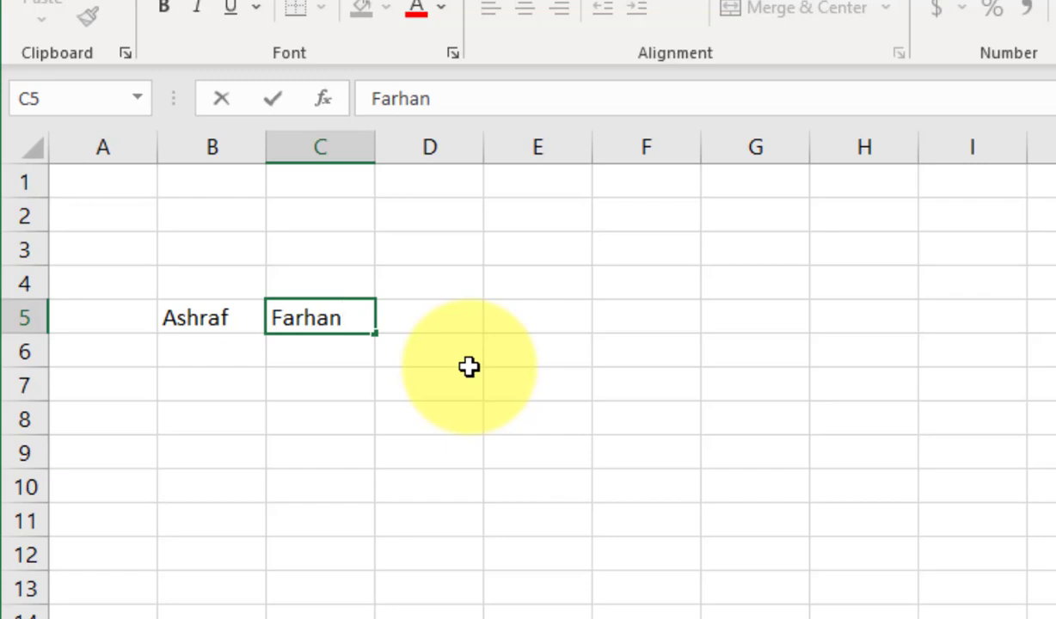
key("Escape")
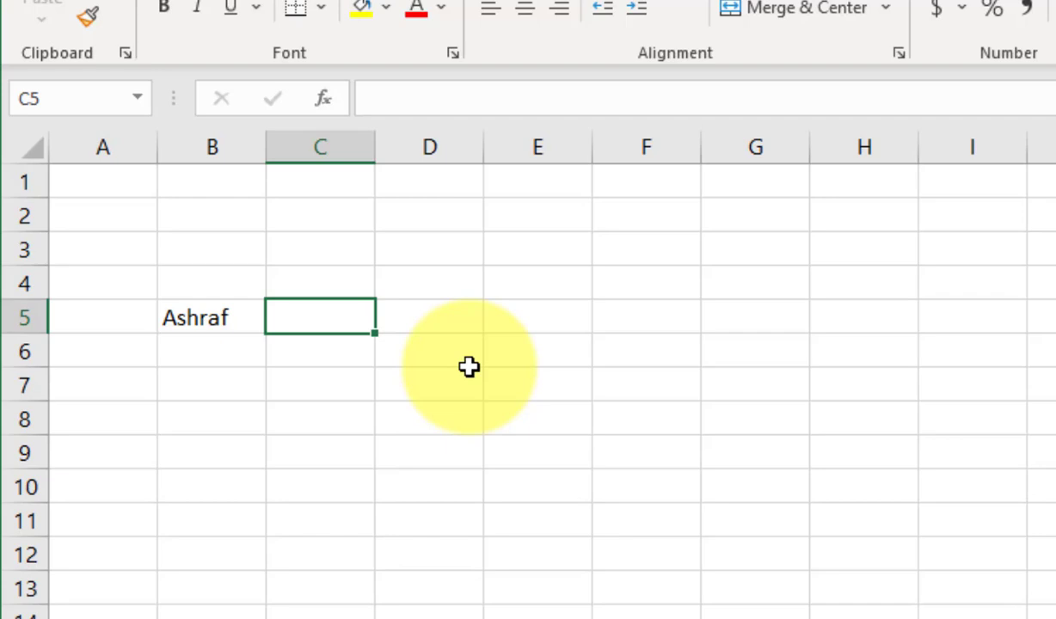
Clear B5 and re-enter 'Subscribe' in it, fixing a typo, then move to C5.
left_click(212, 315)
key("Delete")
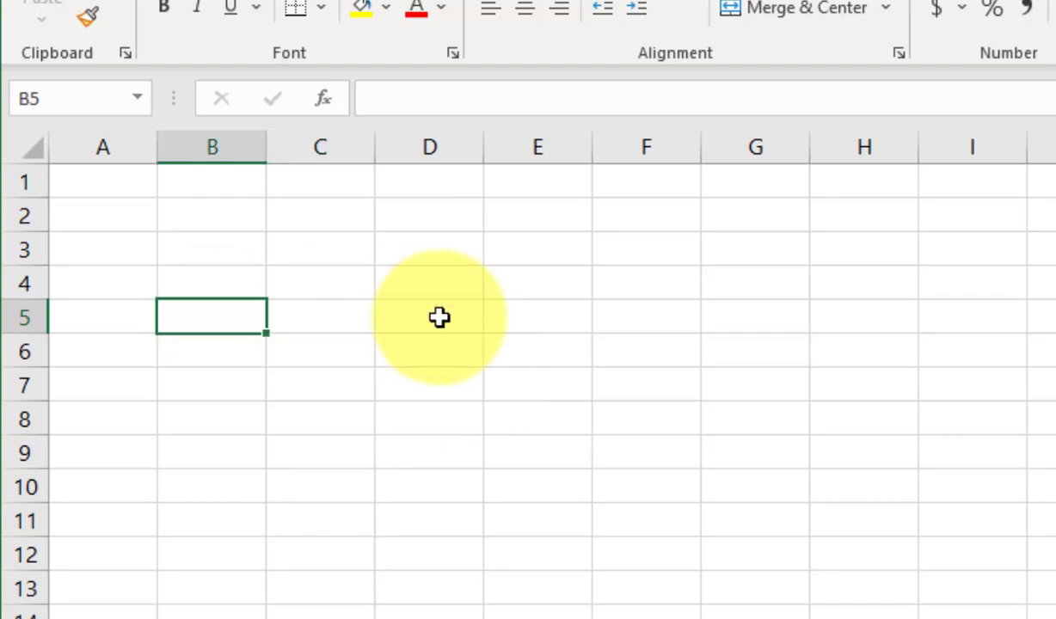
left_click(440, 317)
left_click(248, 316)
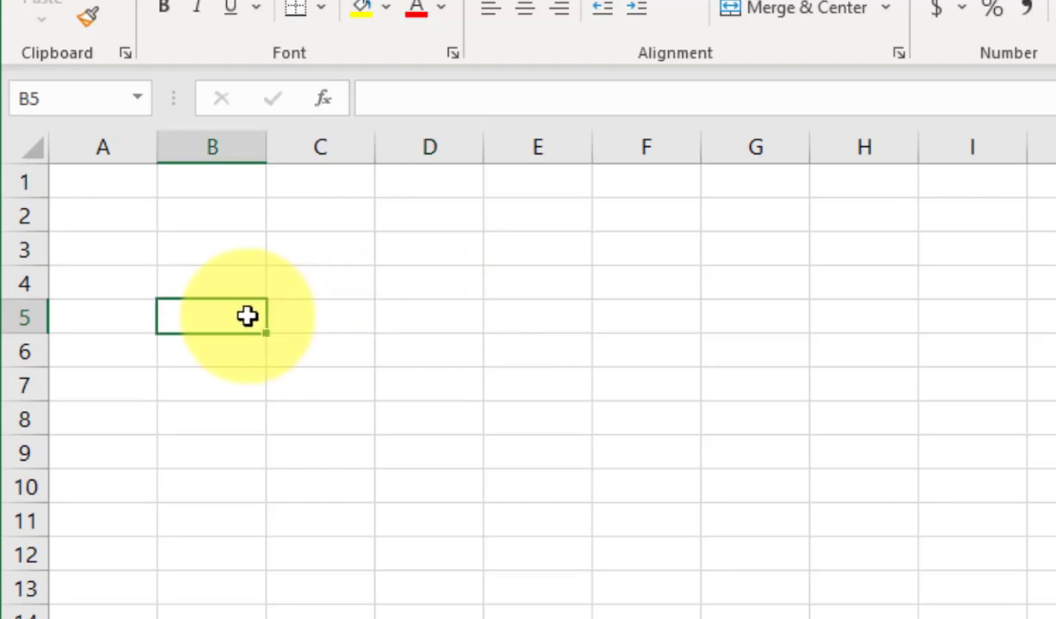
type("Far")
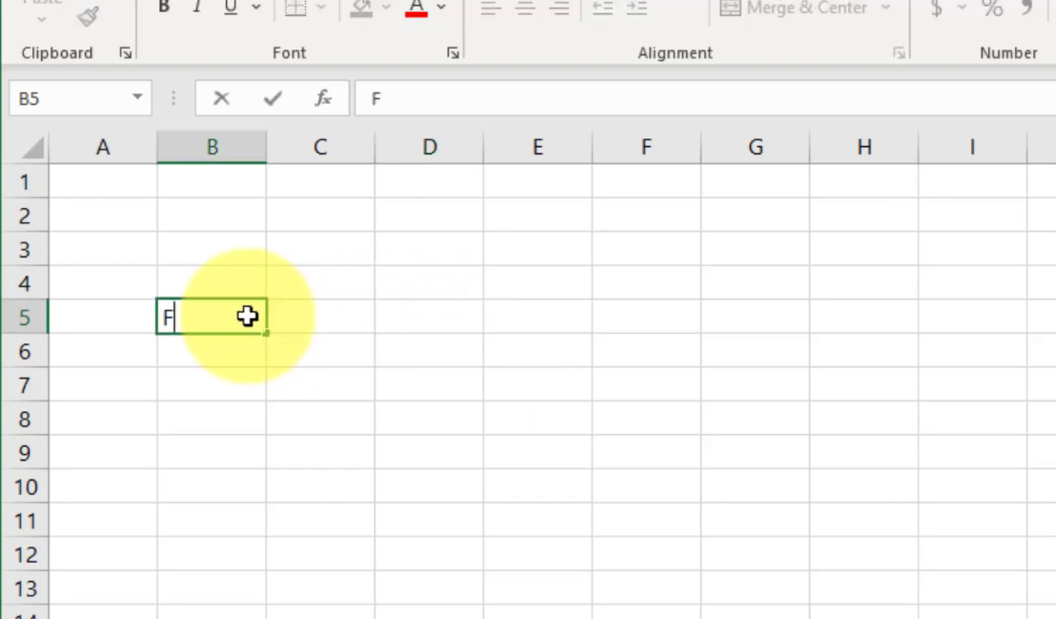
key("BackSpace")
key("BackSpace")
key("BackSpace")
type("Sub")
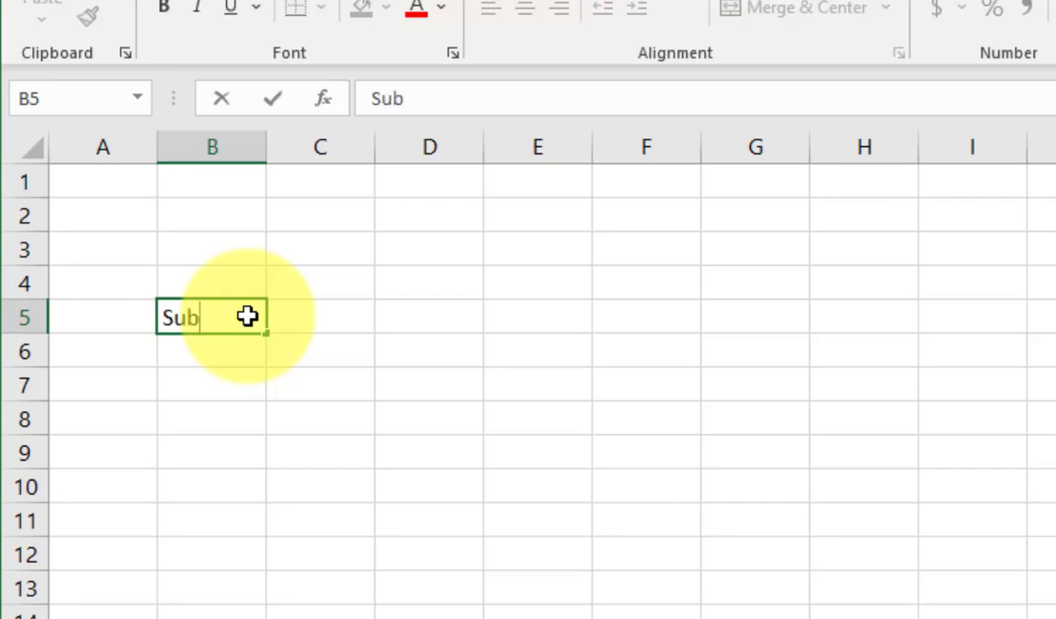
type("scribe")
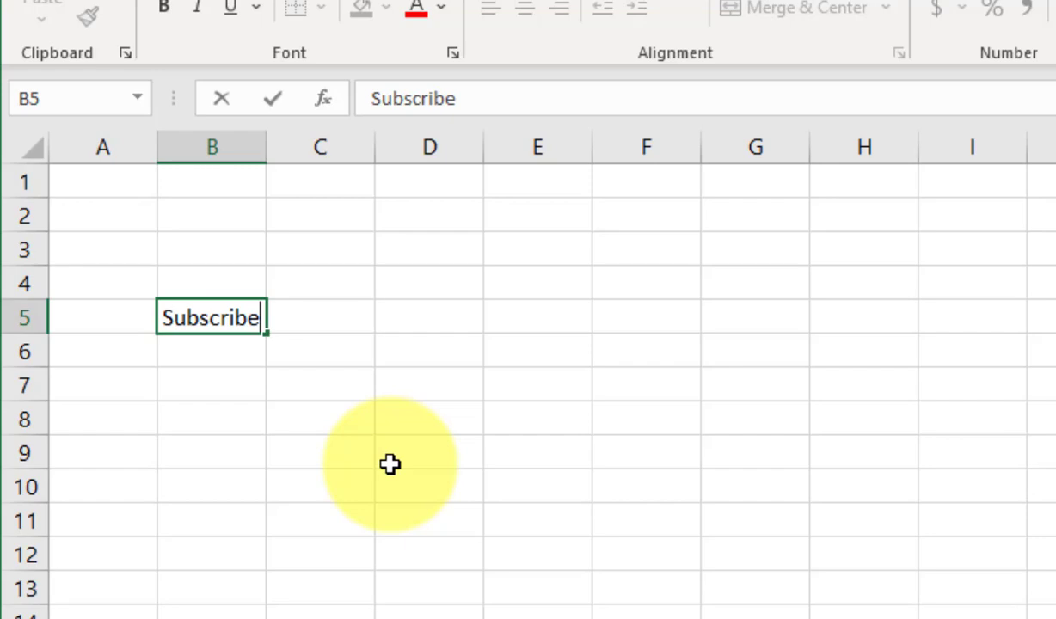
key("Return")
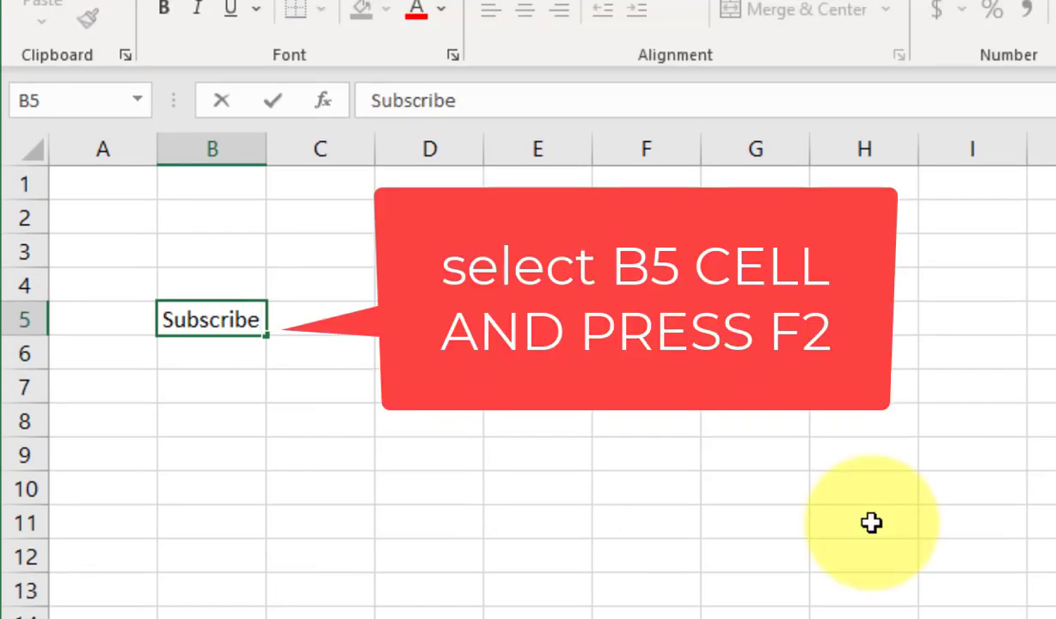
key("Tab")
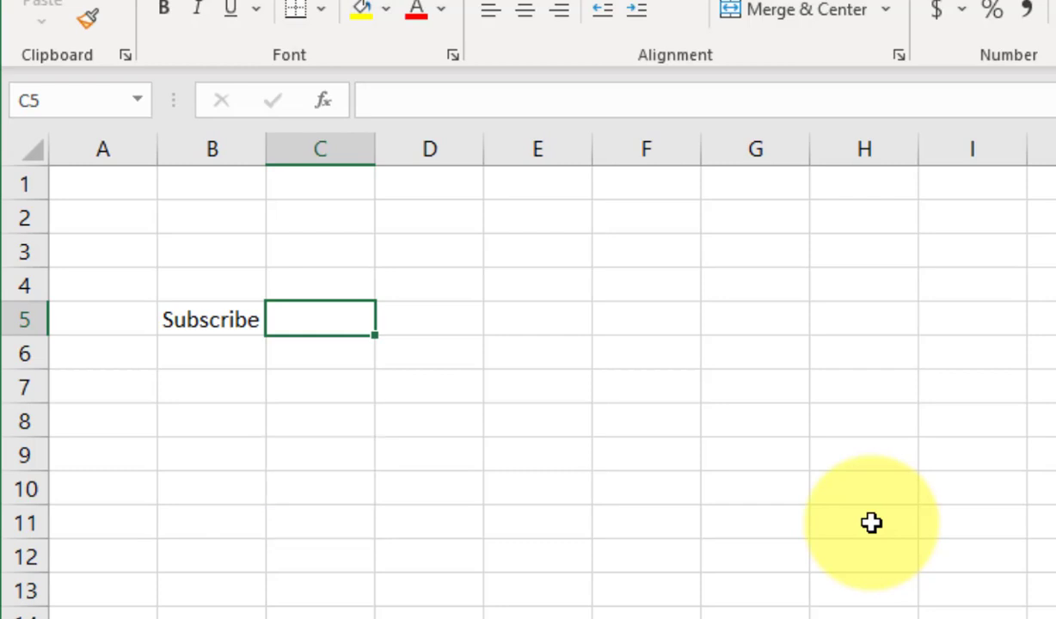
Replace 'Subscribe' in B5 with a first name and reselect B5.
left_click(231, 317)
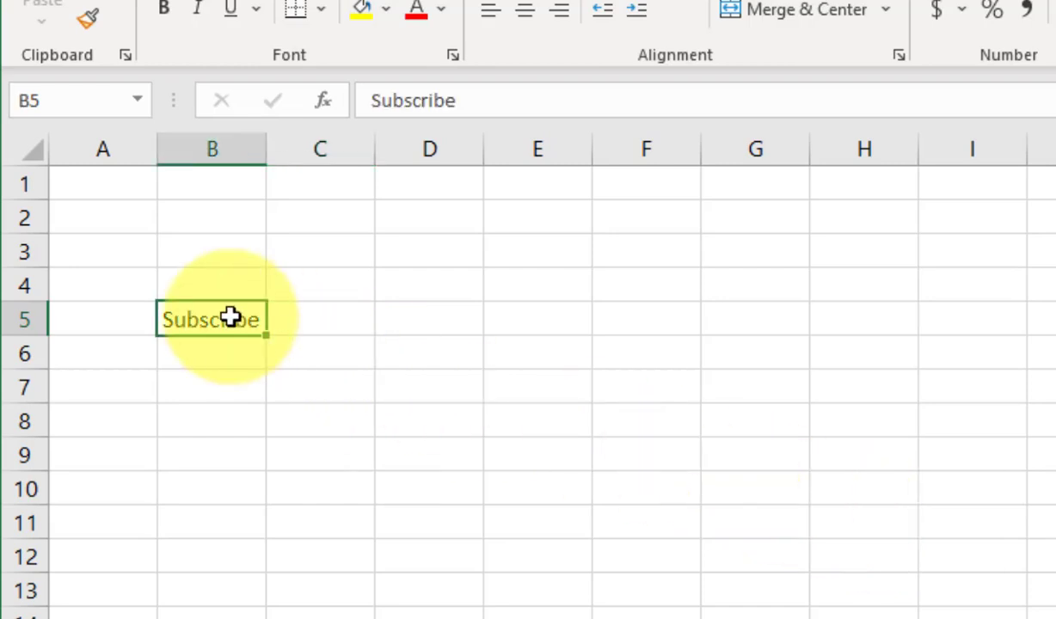
double_click(230, 318)
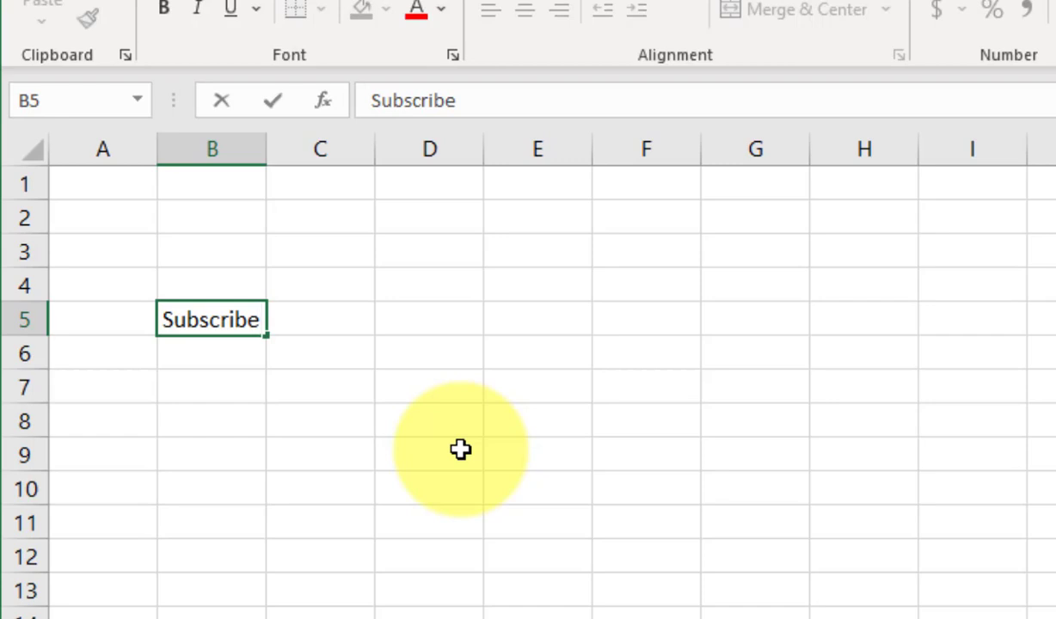
double_click(239, 321)
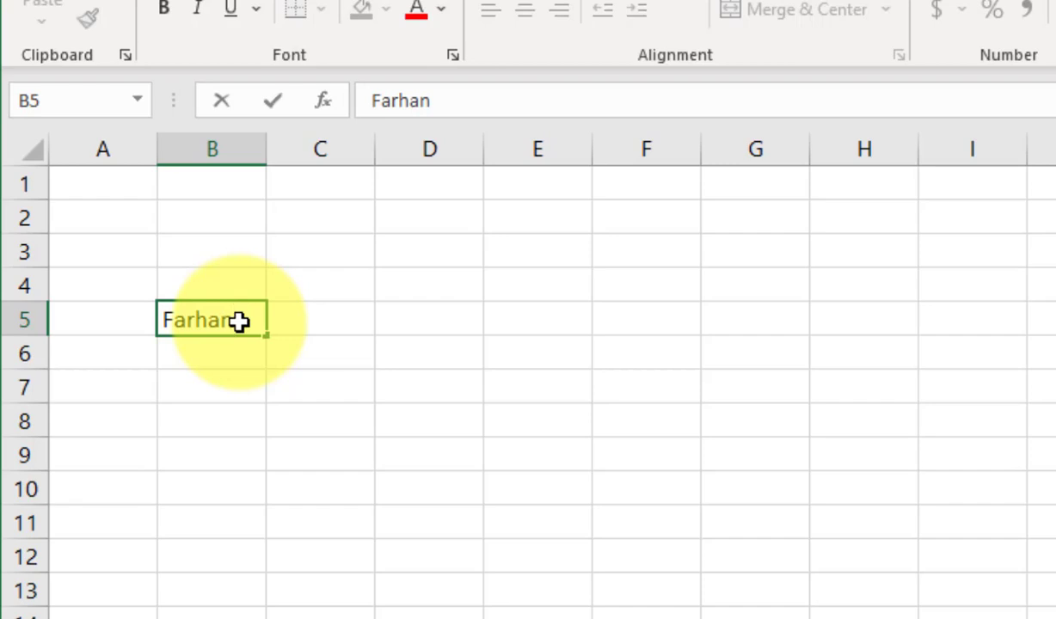
key("Right")
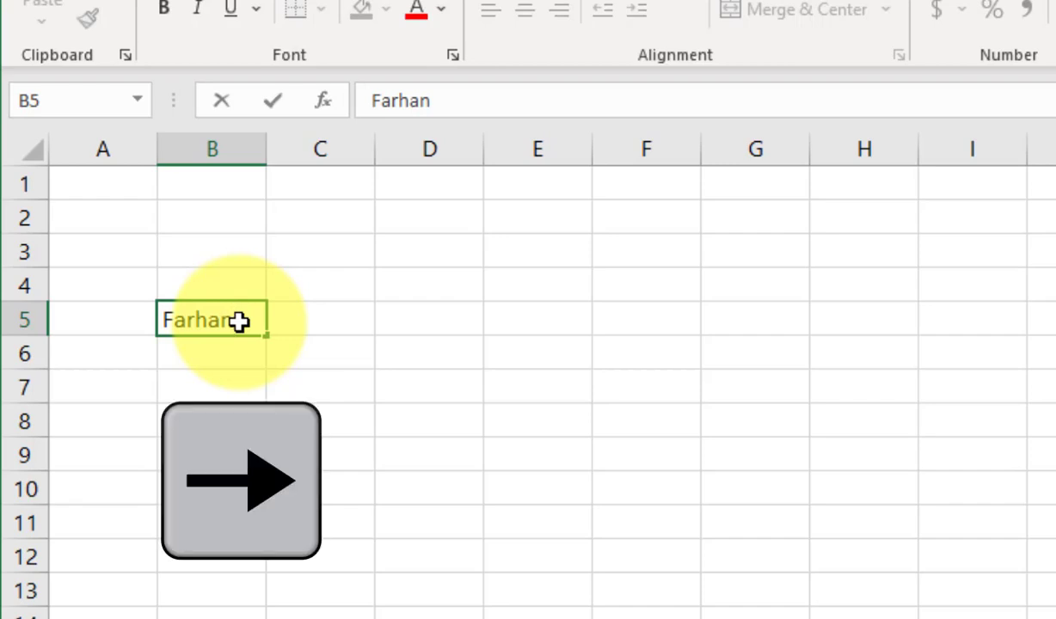
key("Right")
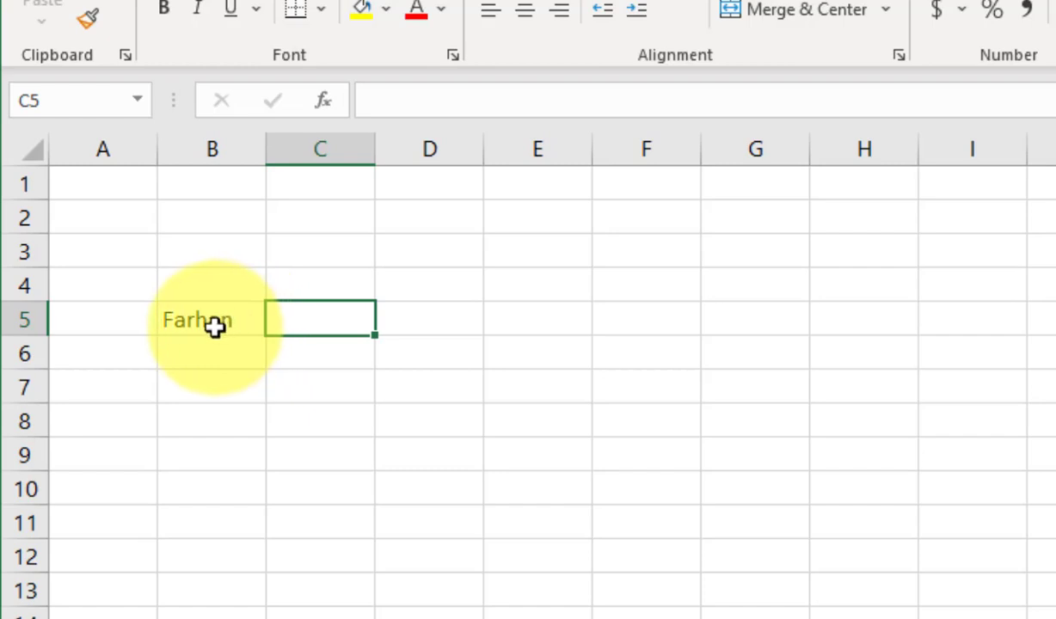
left_click(213, 326)
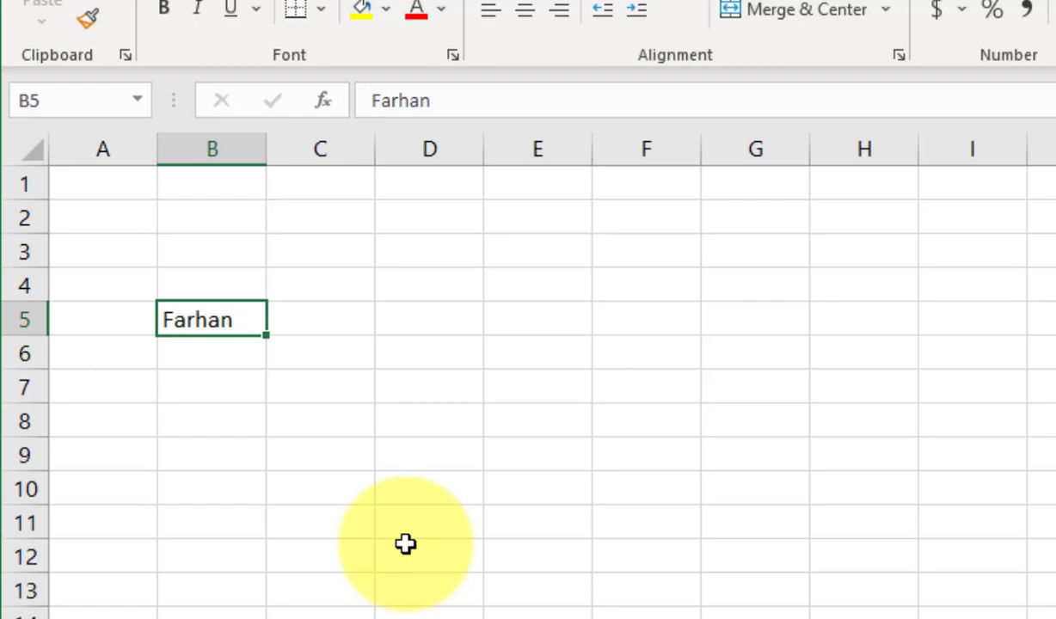
type("co")
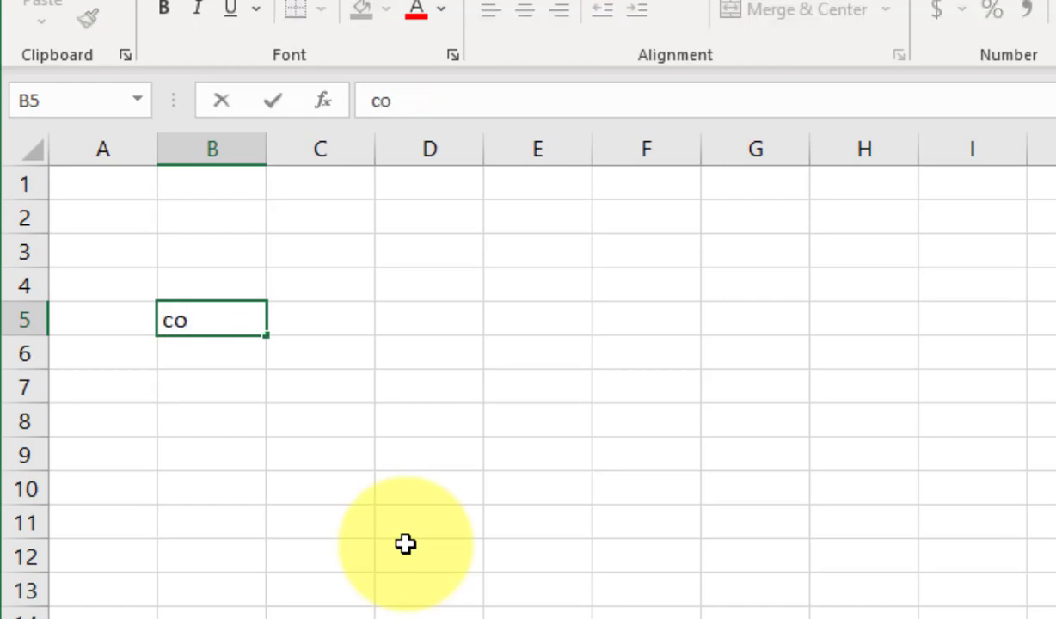
type("mputer")
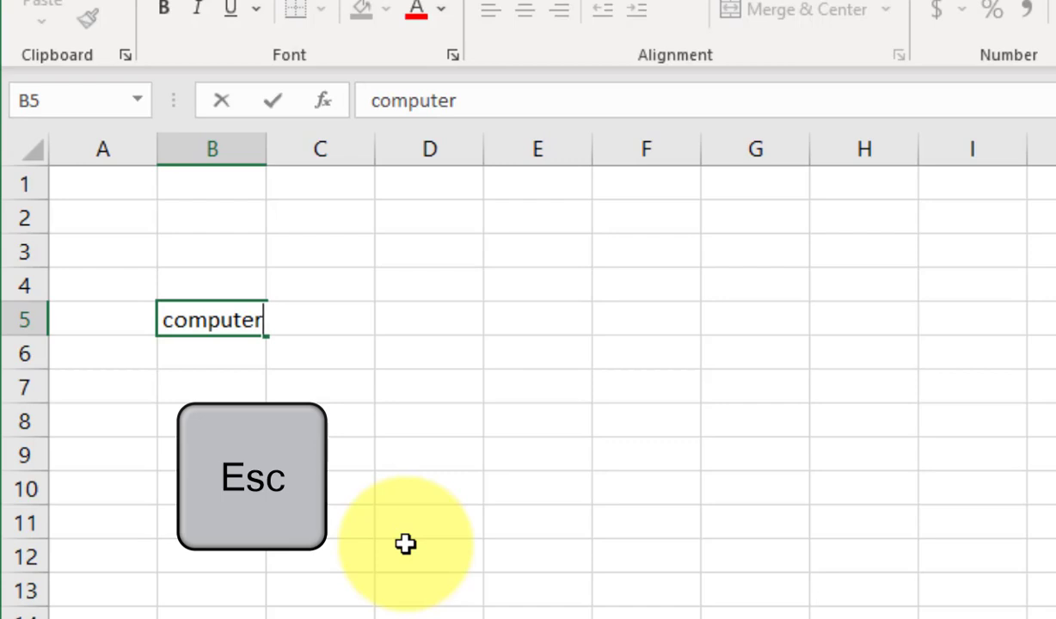
key("Escape")
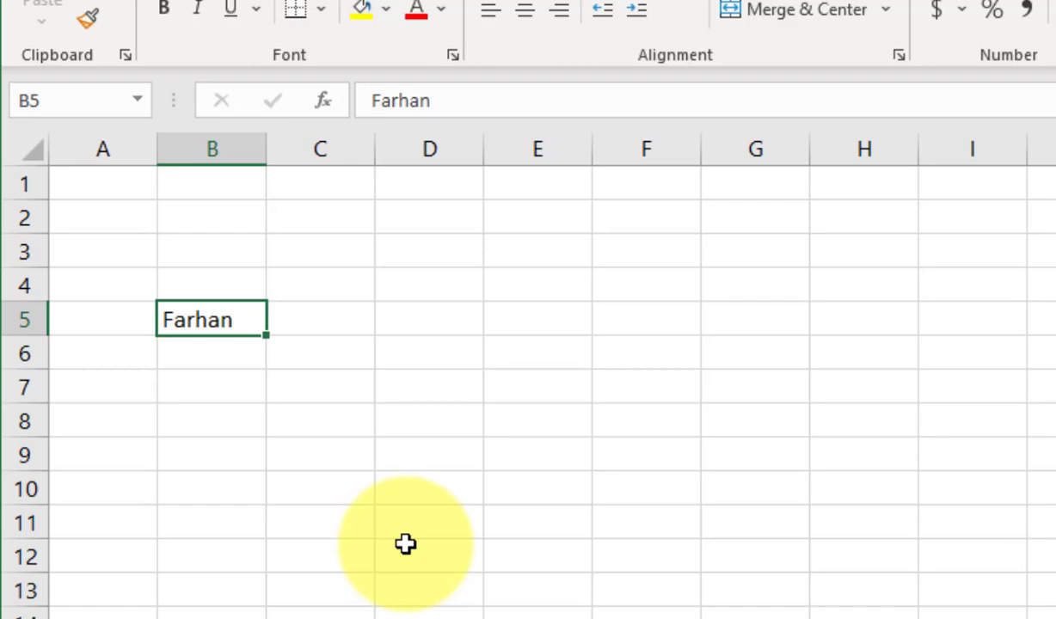
Append the last name to B5's first name to form the full name.
key("F2")
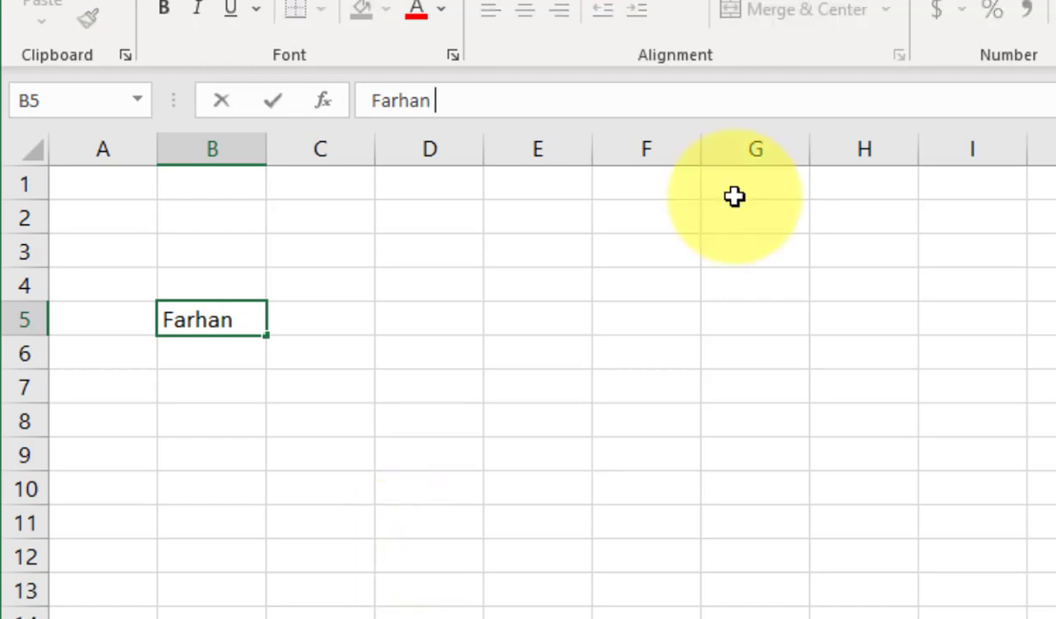
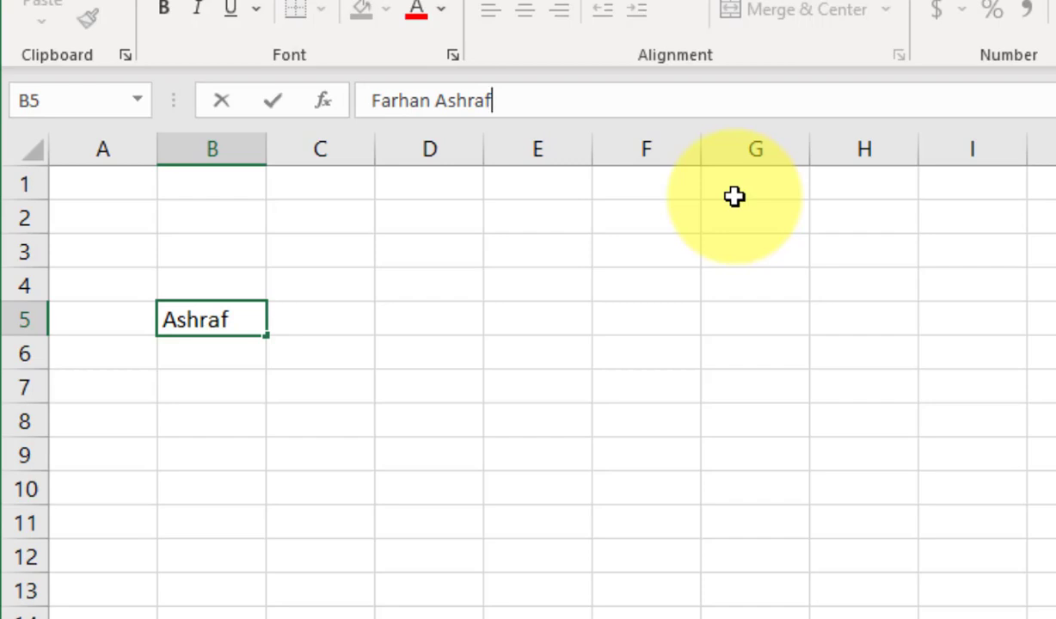
key("Return")
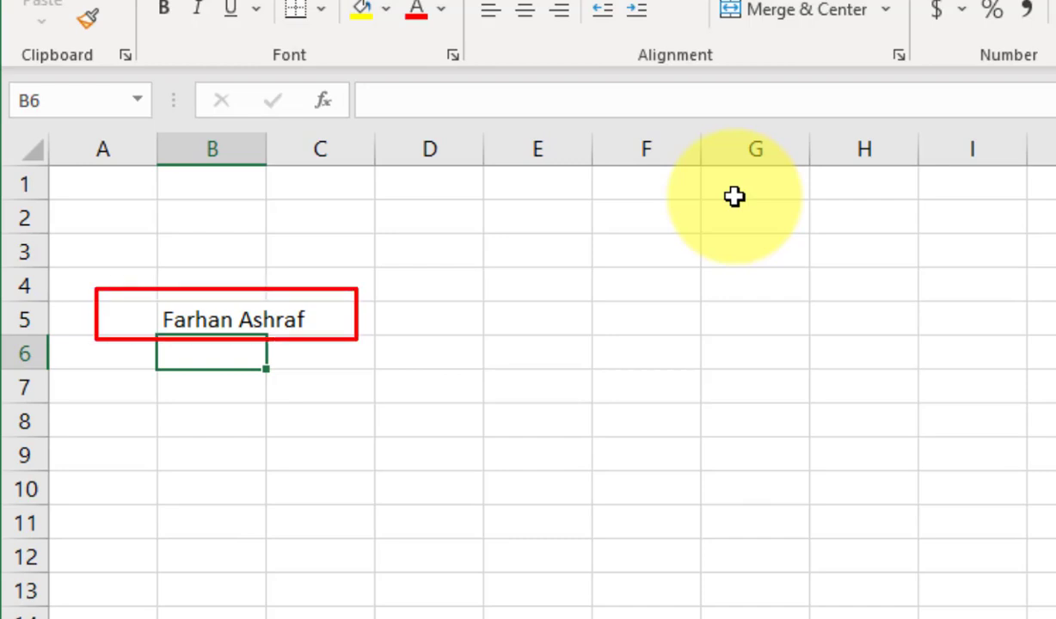
key("Up")
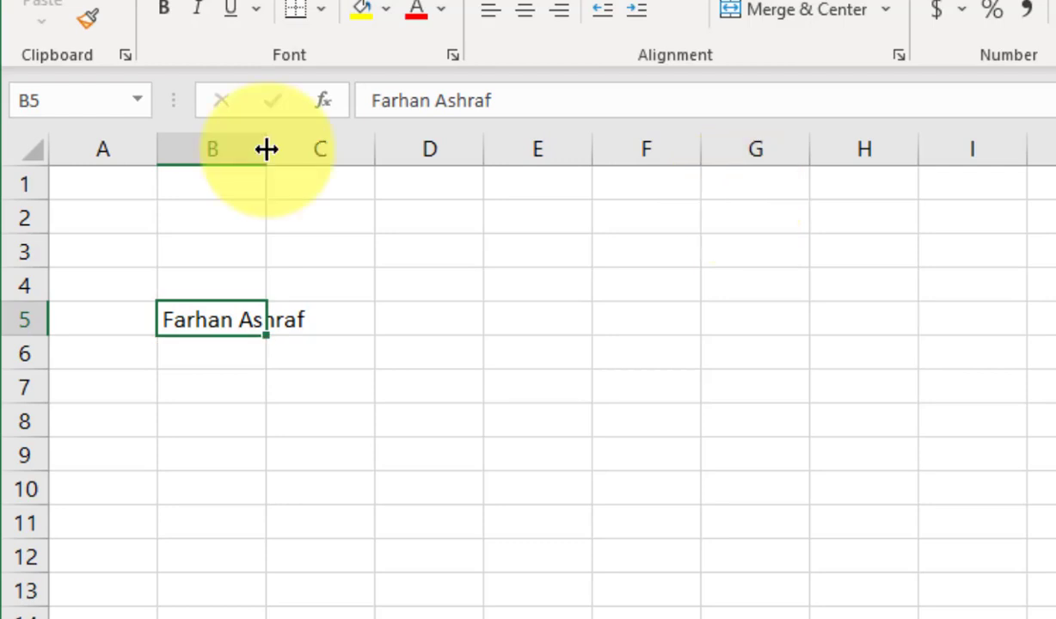
AutoFit column B to B5's full name, then reselect B5.
double_click(267, 150)
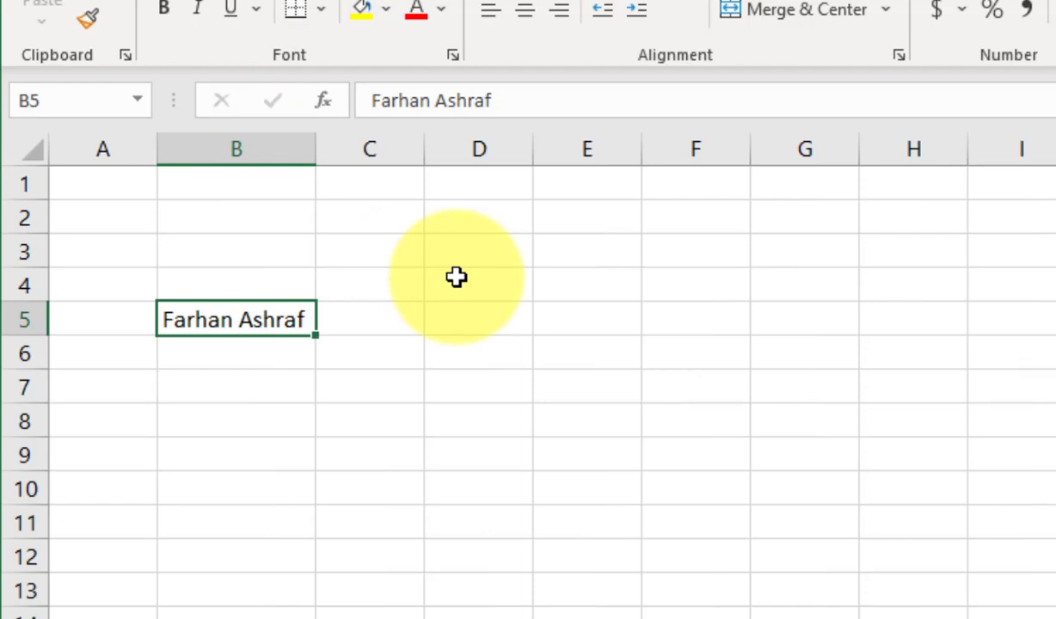
key("Down")
key("Down")
key("Right")
key("Right")
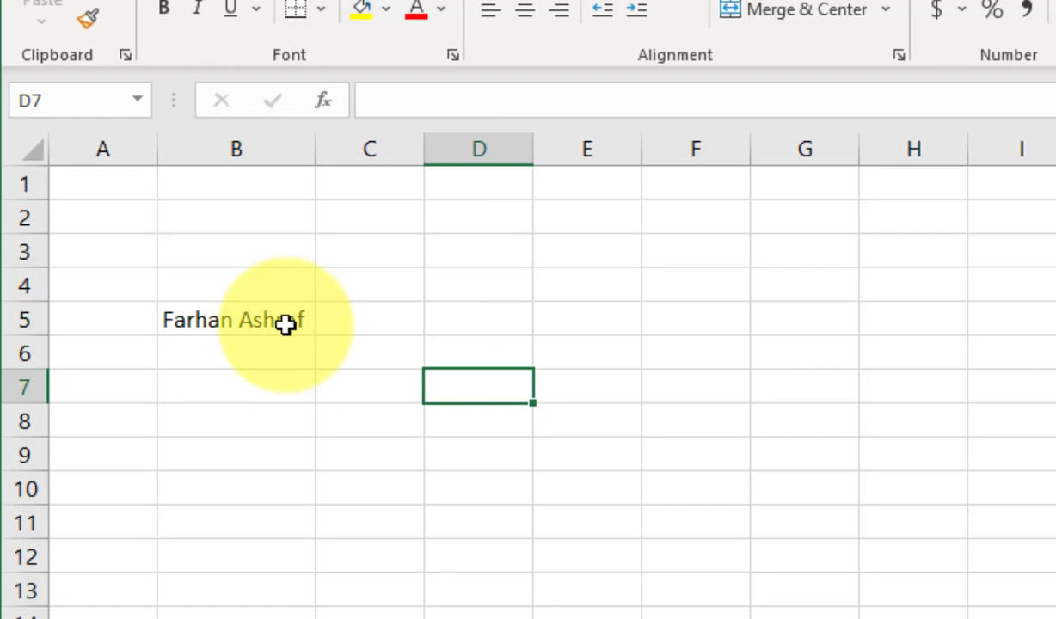
left_click(286, 323)
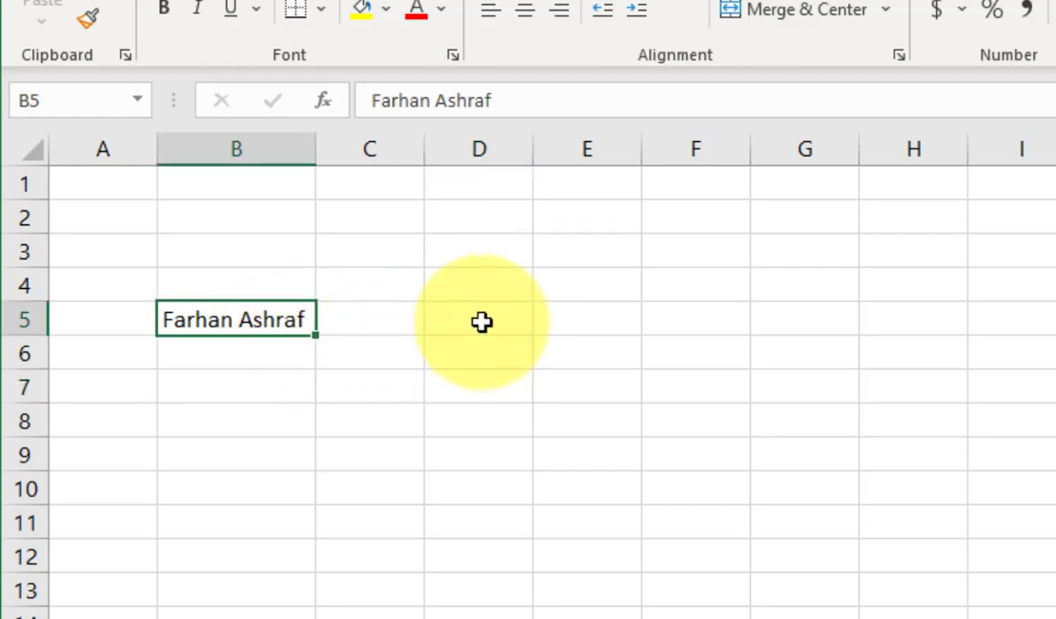
Add 'youtube channel' as a new line in B5 beneath the full name.
key("F2")
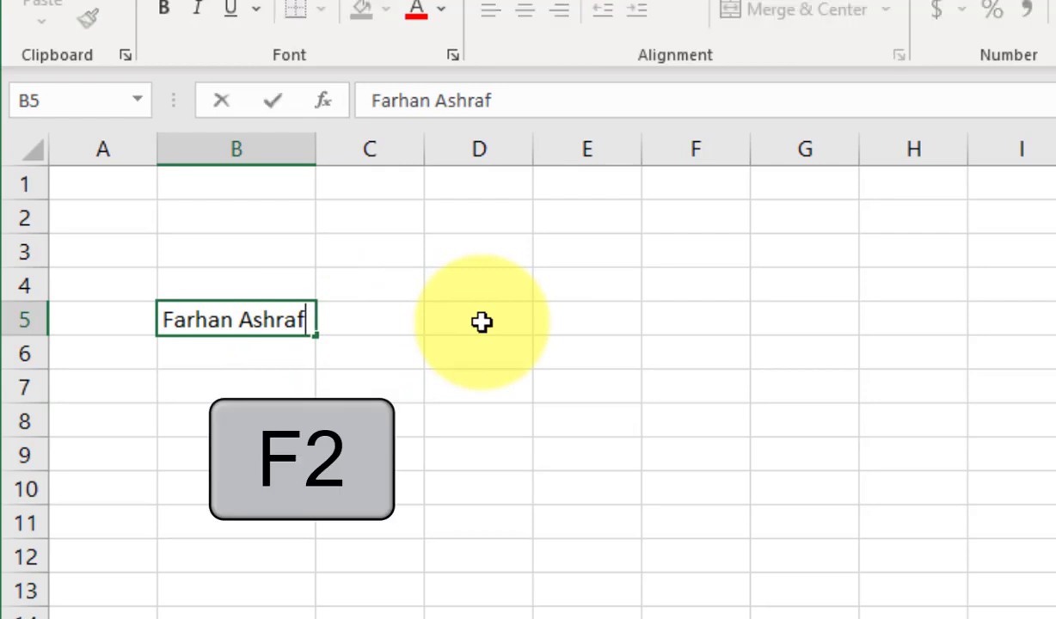
type("y")
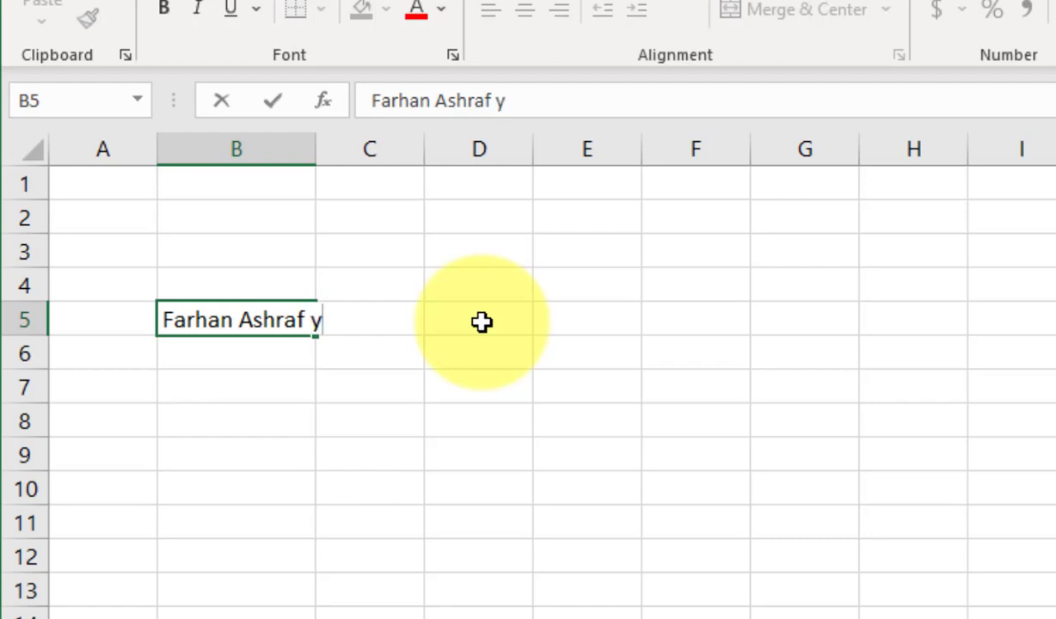
type("outube")
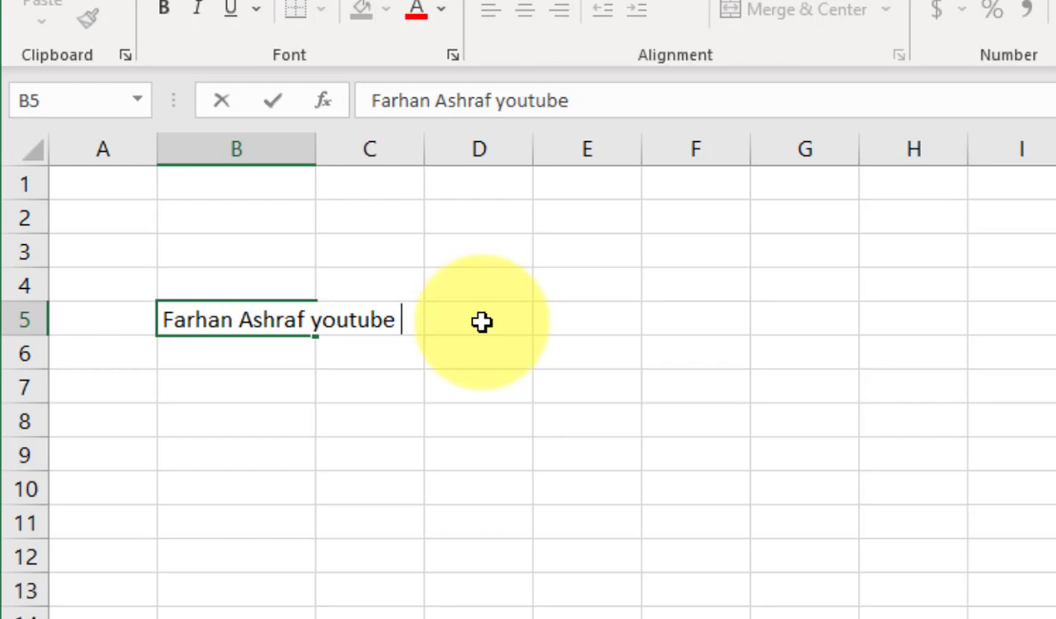
key("BackSpace")
key("BackSpace")
key("BackSpace")
key("BackSpace")
key("BackSpace")
key("BackSpace")
key("BackSpace")
key("BackSpace")
key("alt+Return")
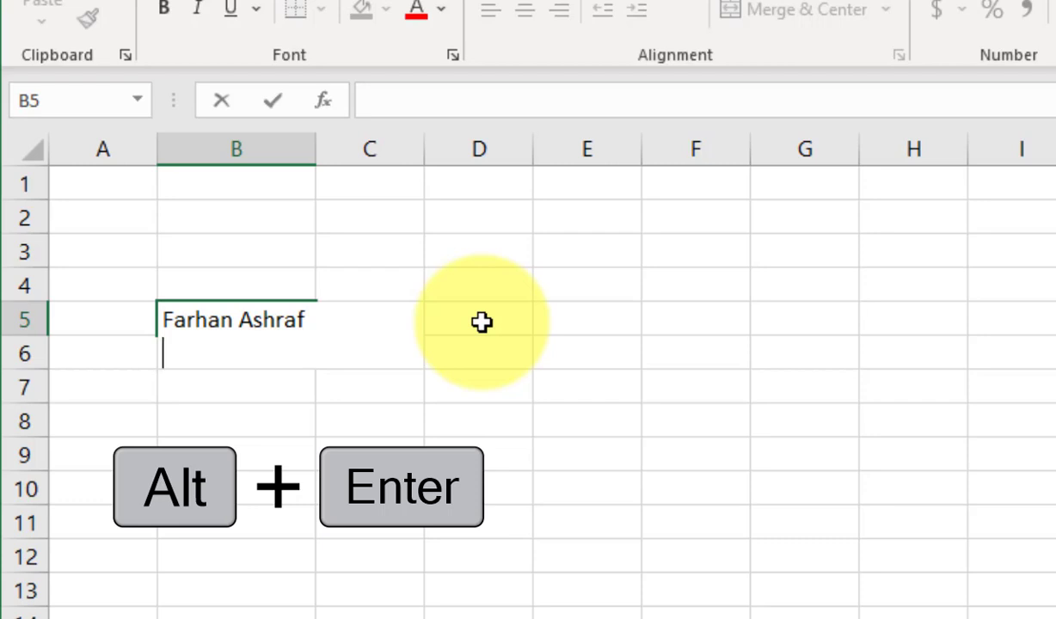
type("youtube")
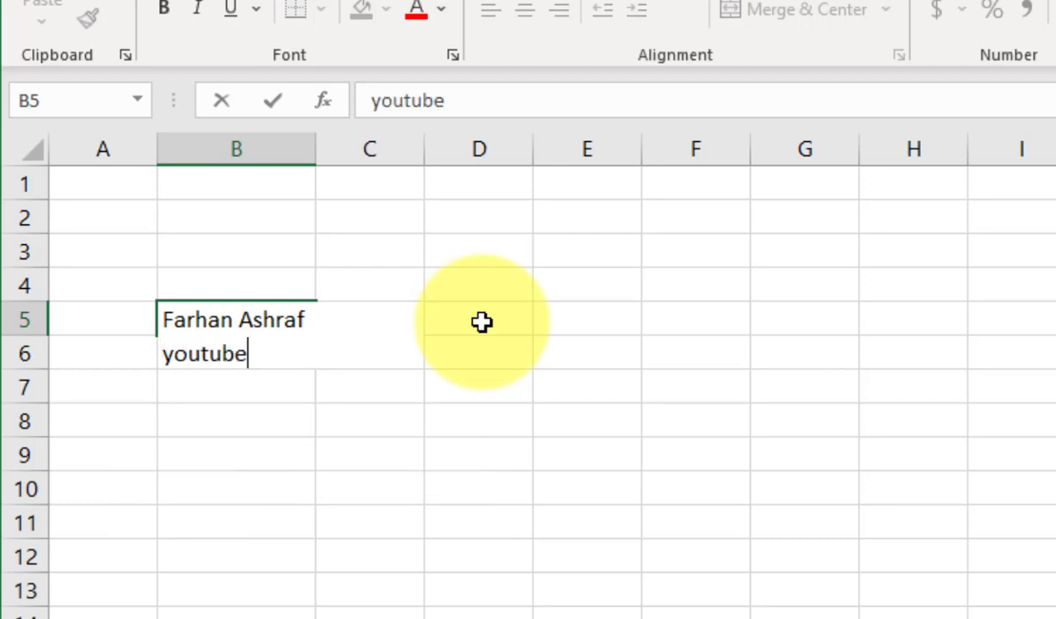
type(" channel")
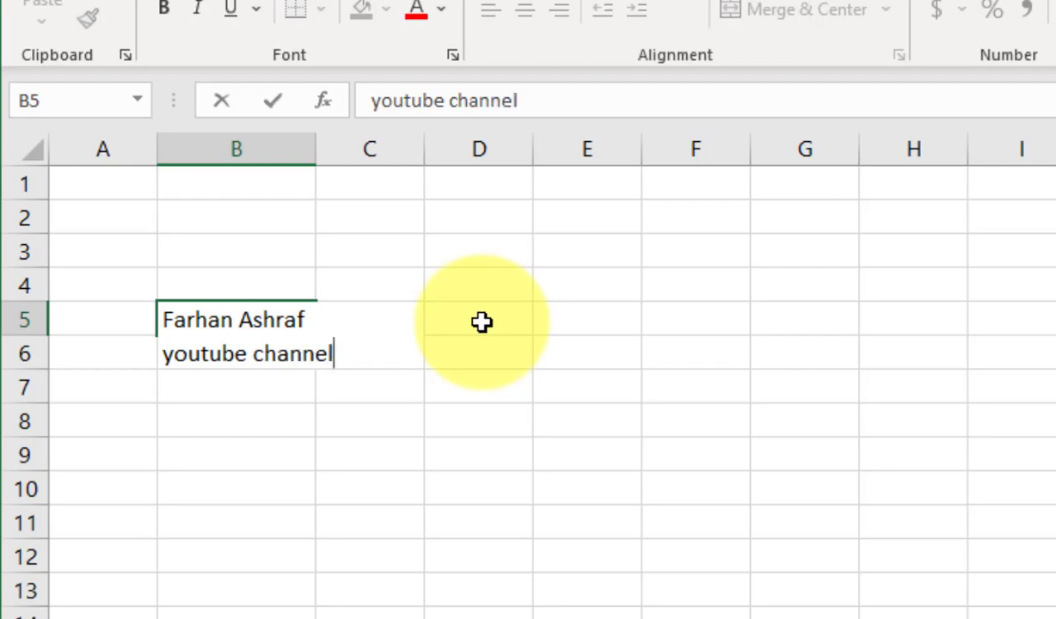
key("Return")
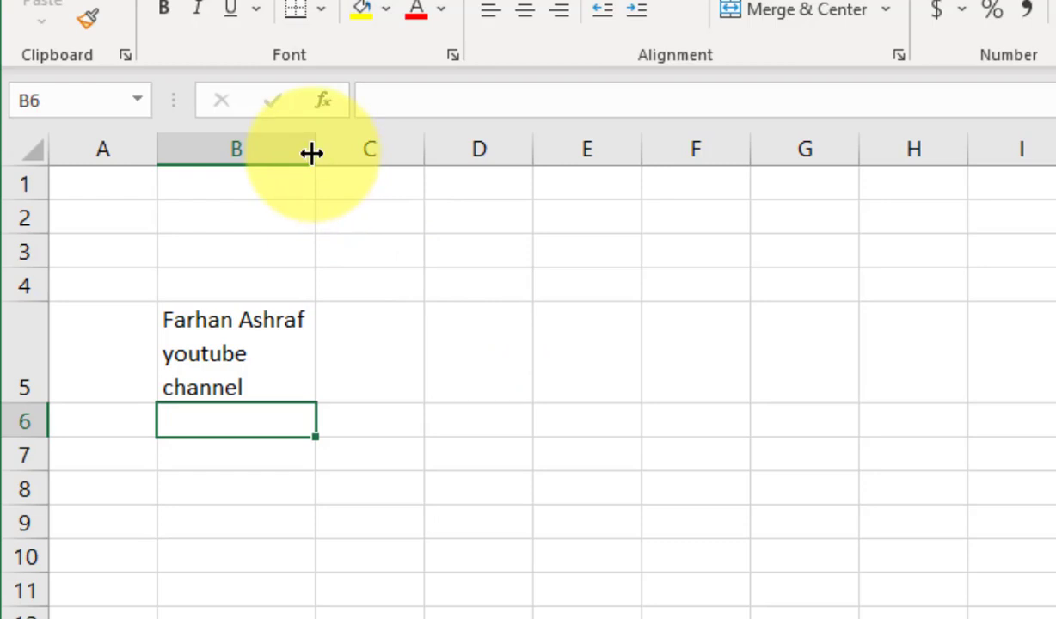
Widen then narrow column B, and heighten then shorten row 5, to rewrap B5.
left_click_drag(312, 153, 353, 155)
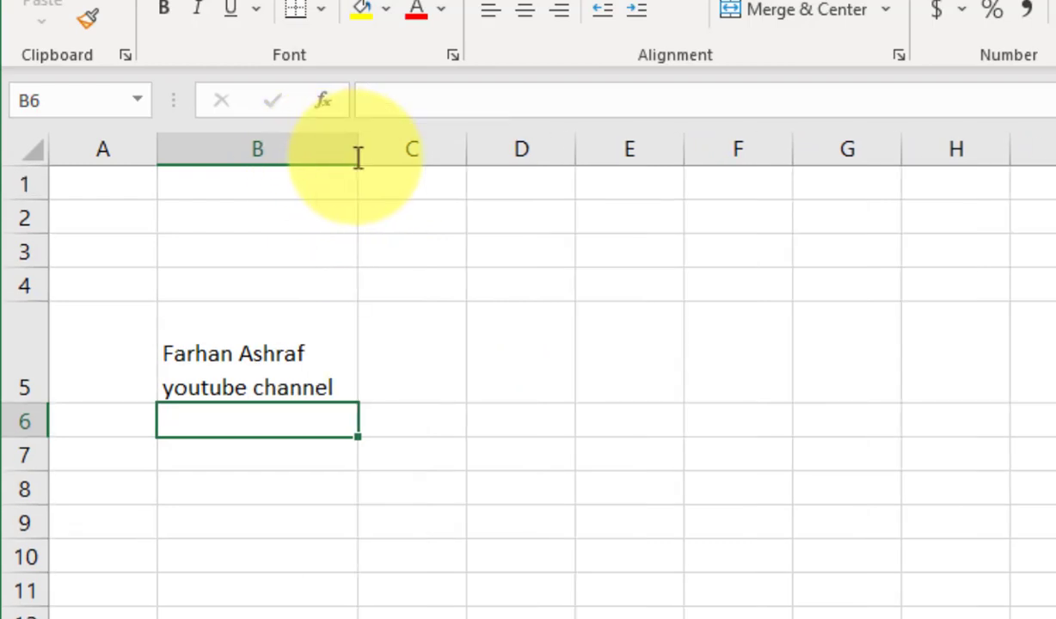
left_click_drag(359, 158, 335, 161)
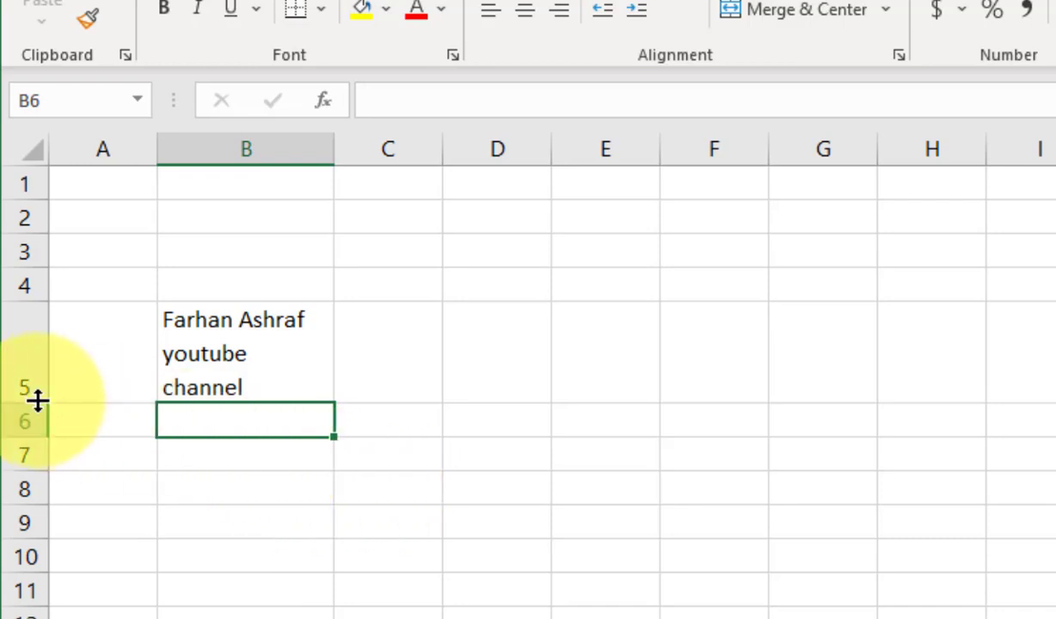
left_click_drag(37, 400, 40, 479)
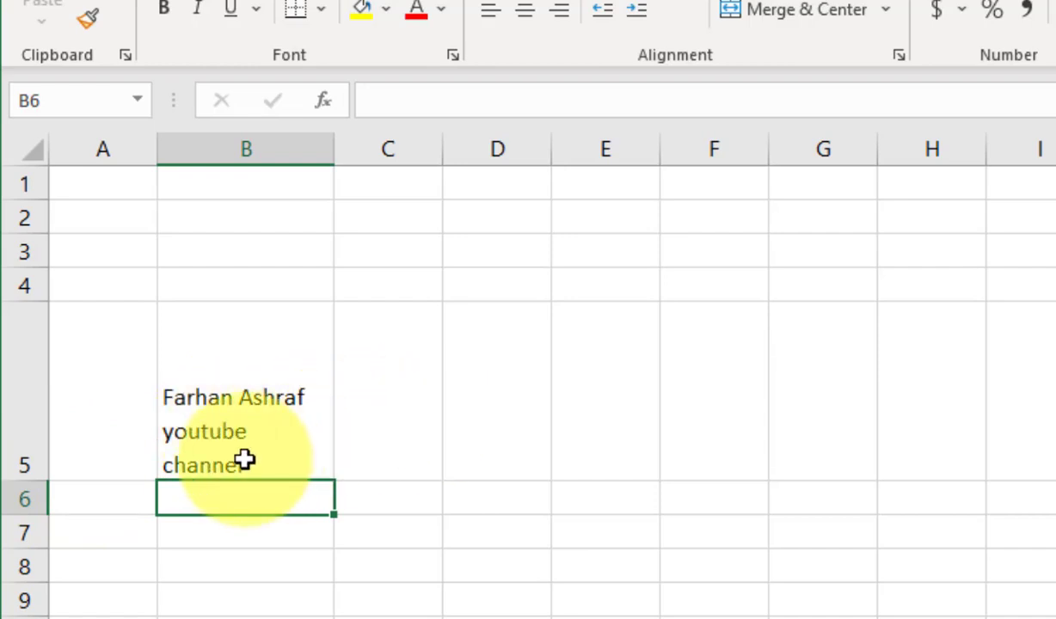
left_click_drag(35, 481, 86, 338)
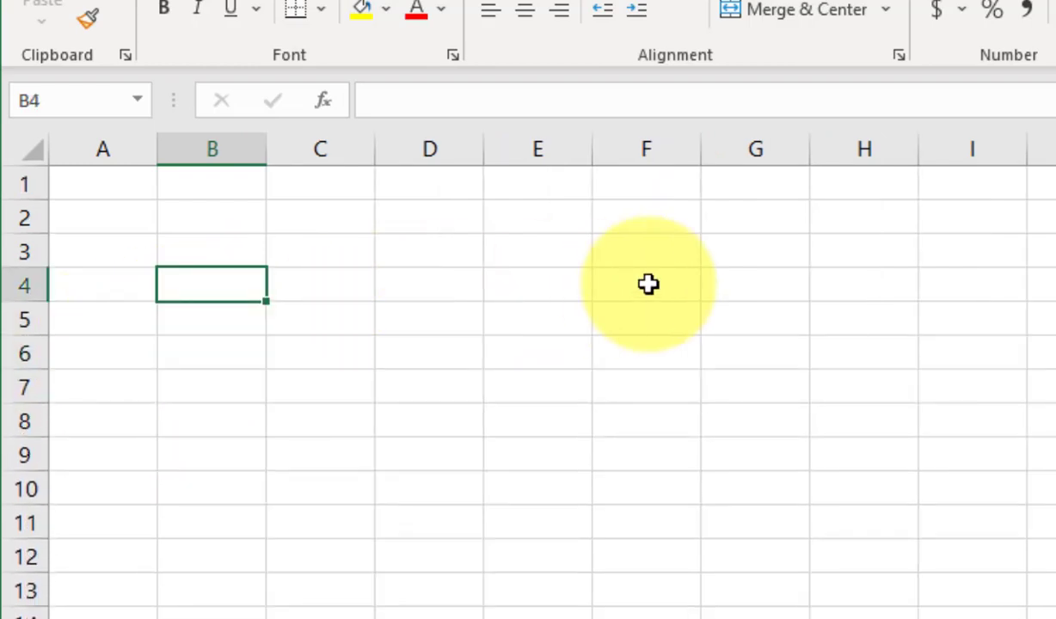
Enter headers 'name', 'Last name' and 'Age' in B4:D4, then AutoFit column C.
type("name")
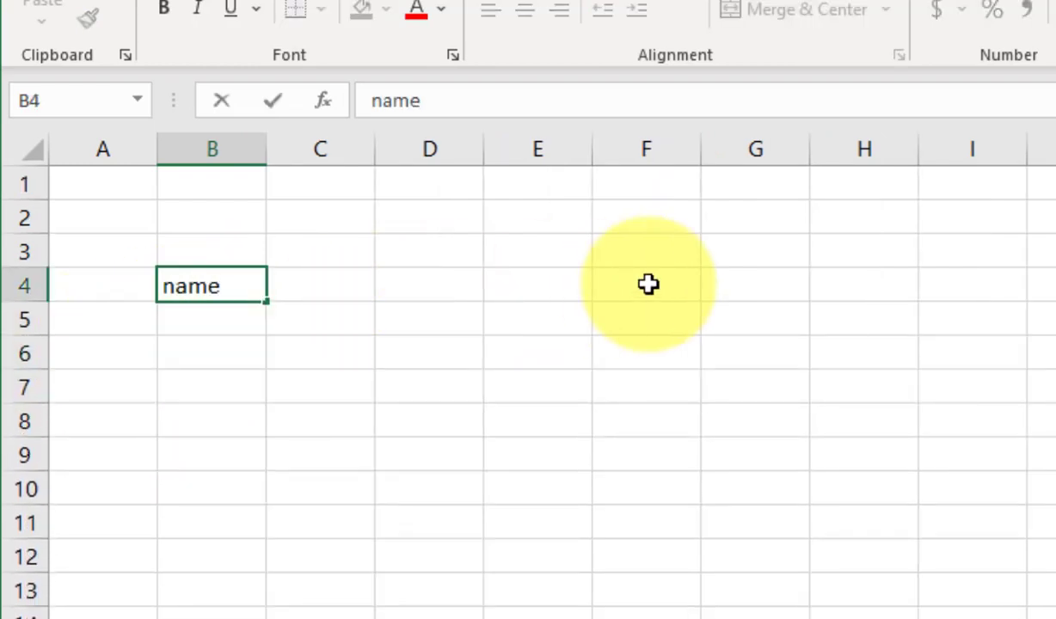
key("Tab")
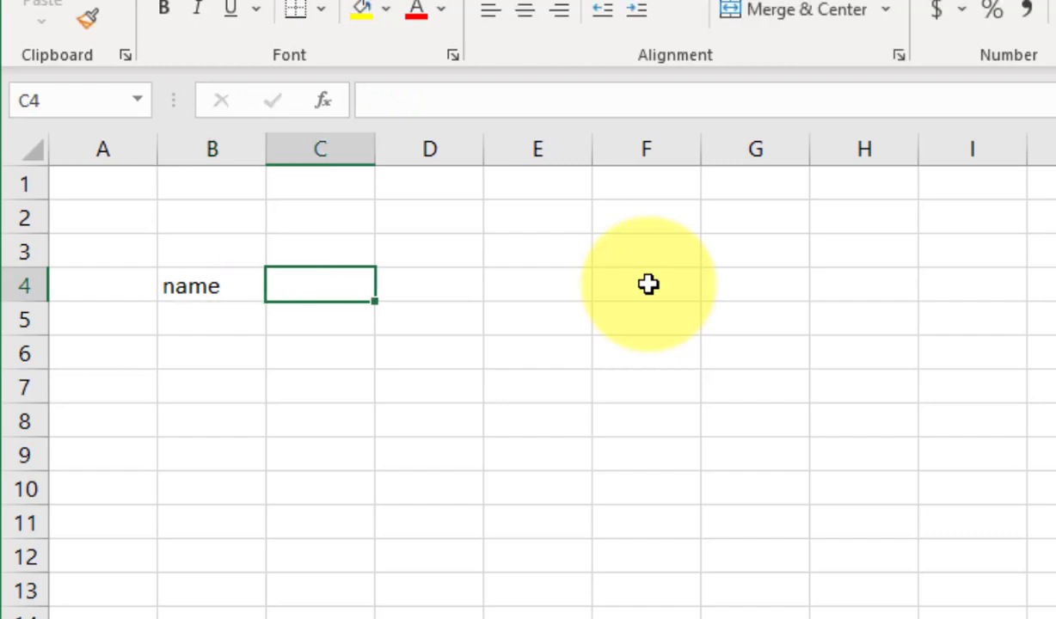
type("Laa")
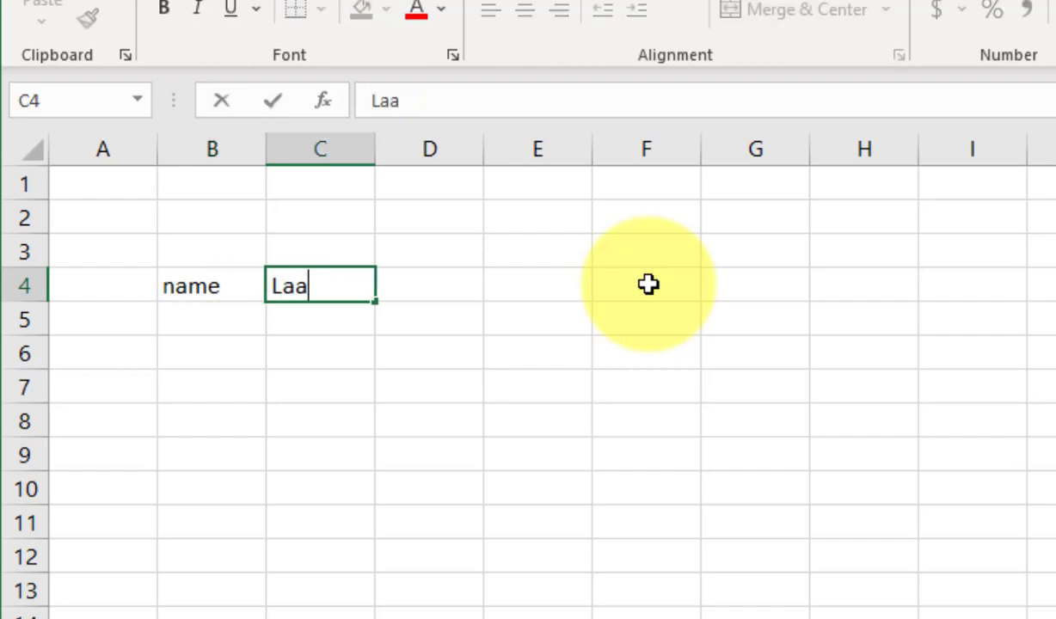
key("BackSpace")
type("st nm")
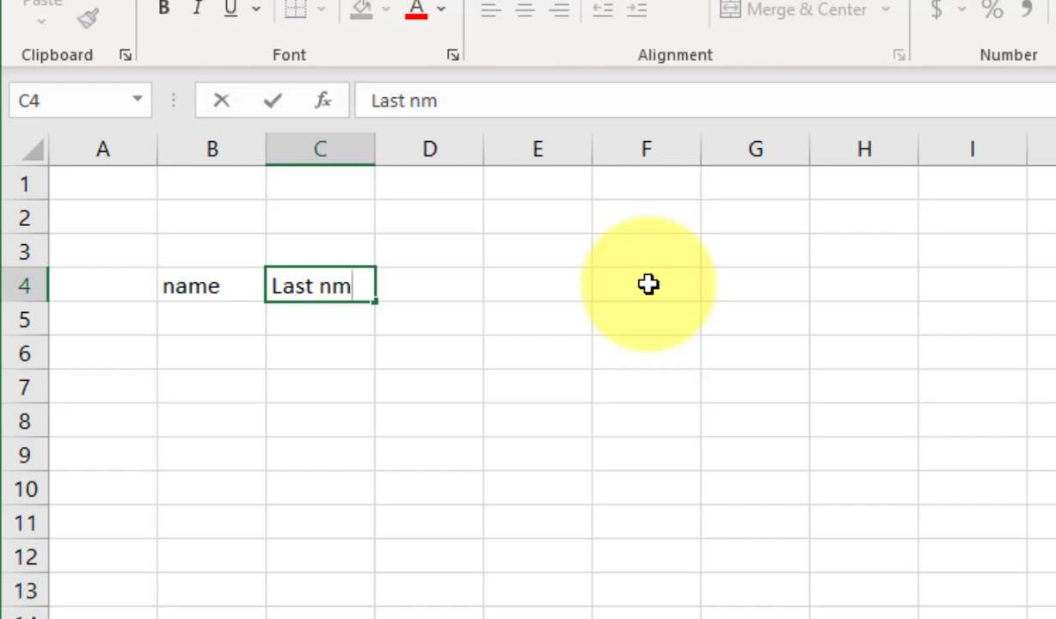
key("BackSpace")
type("ame")
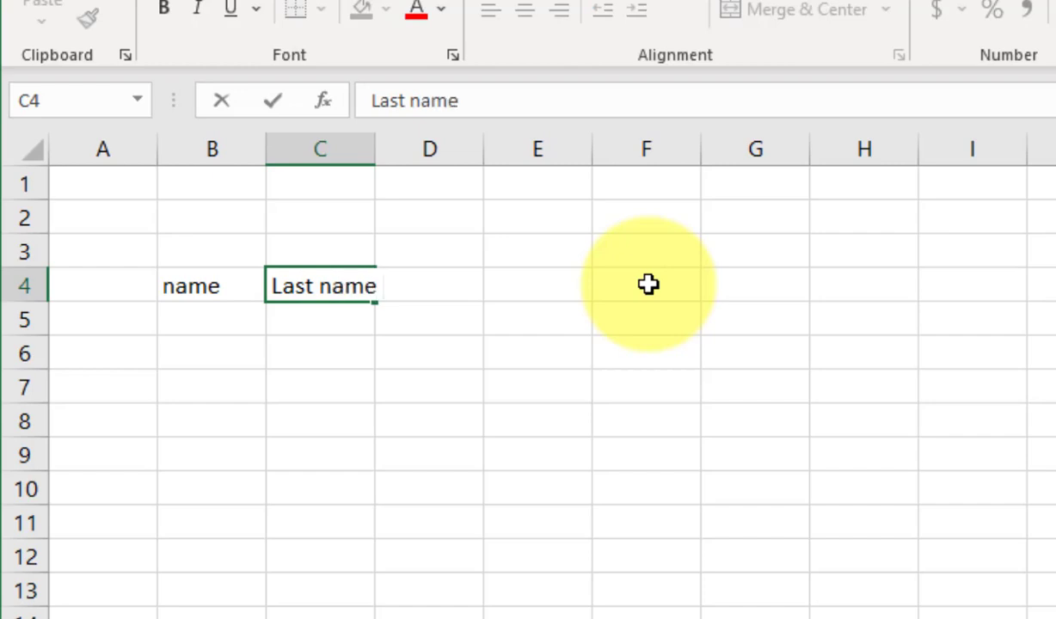
key("Tab")
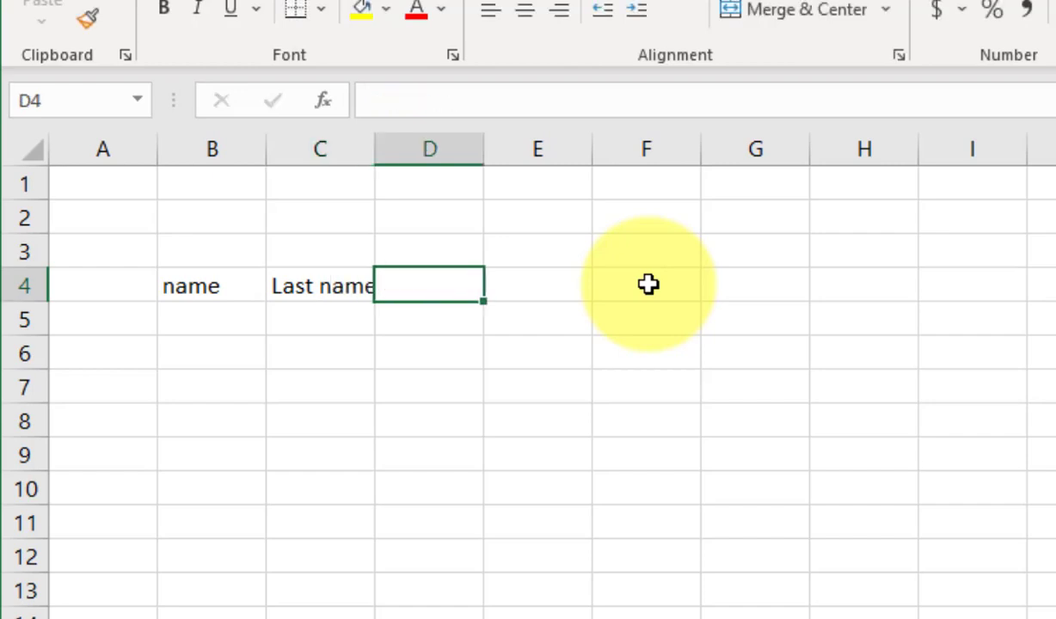
type("Age")
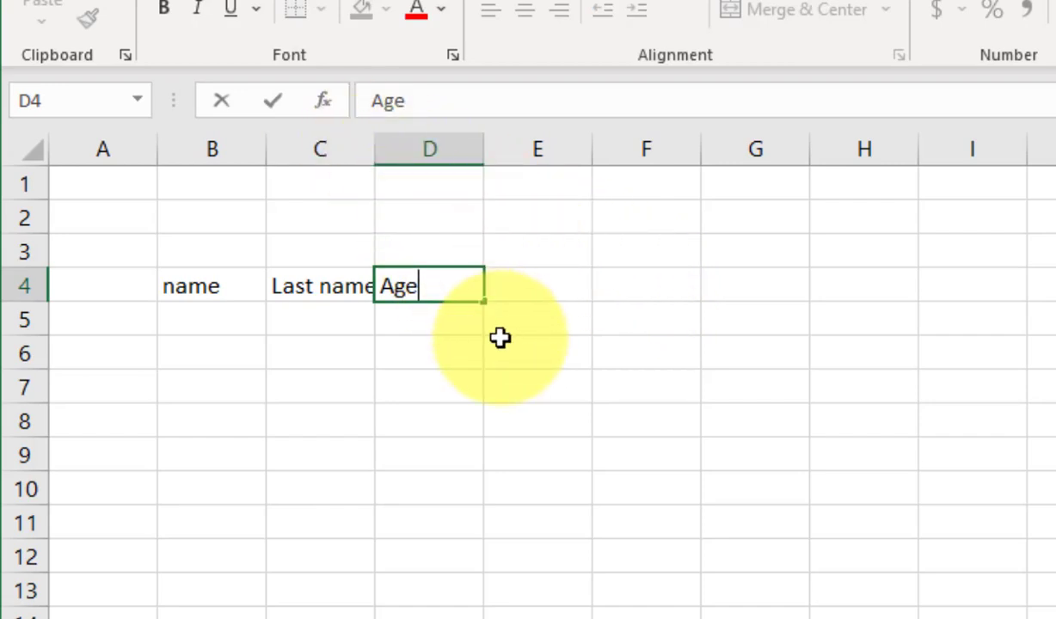
key("Return")
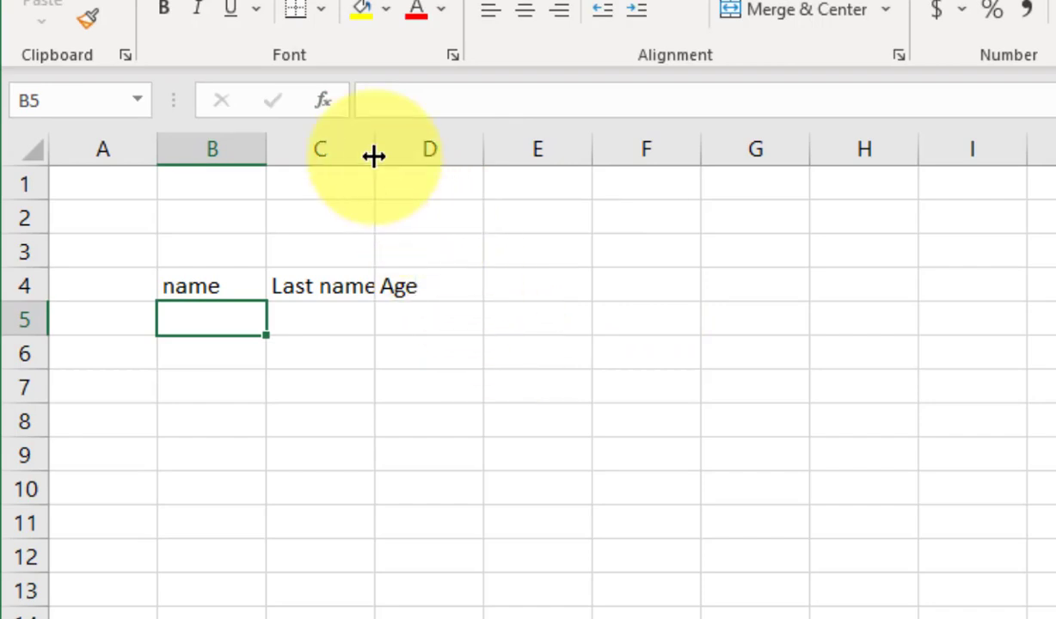
double_click(373, 153)
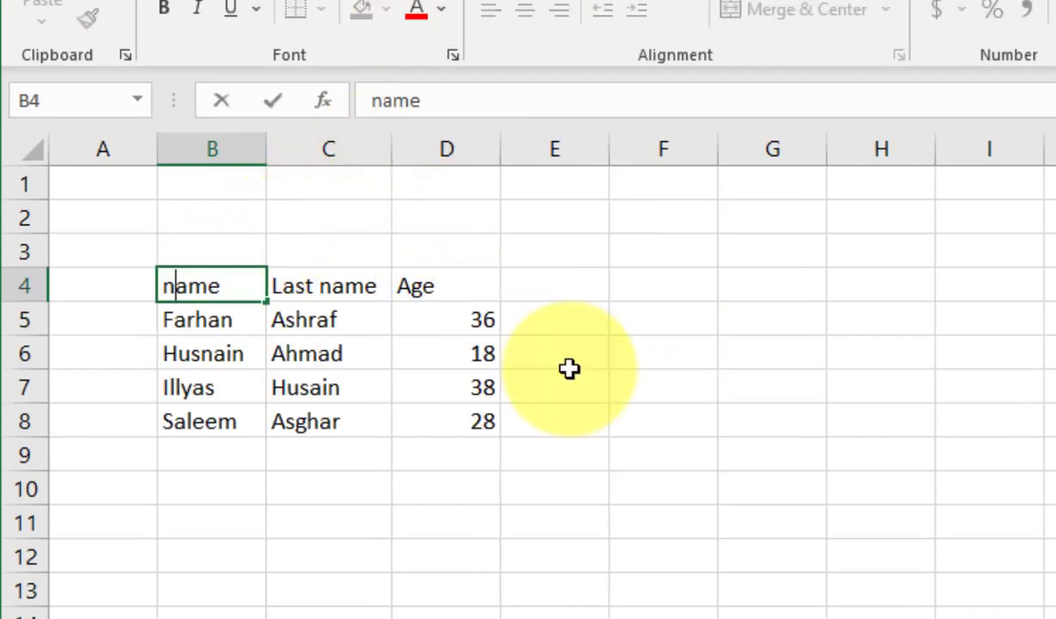
Correct the B4 header to 'Name' and step through the entries below it.
key("BackSpace")
type("N")
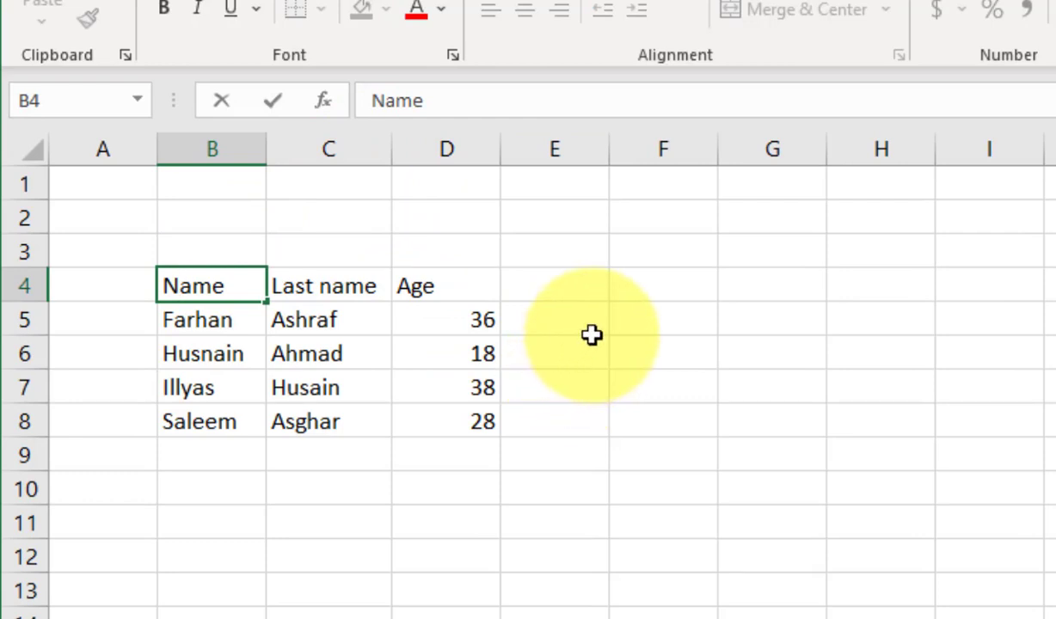
key("Return")
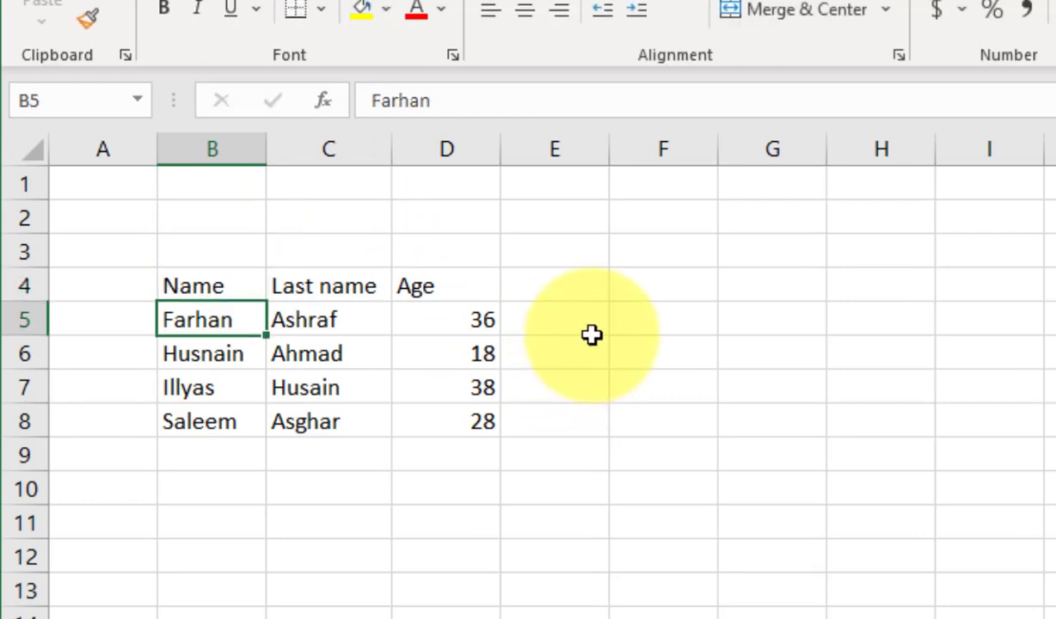
key("Down")
key("Down")
key("Right")
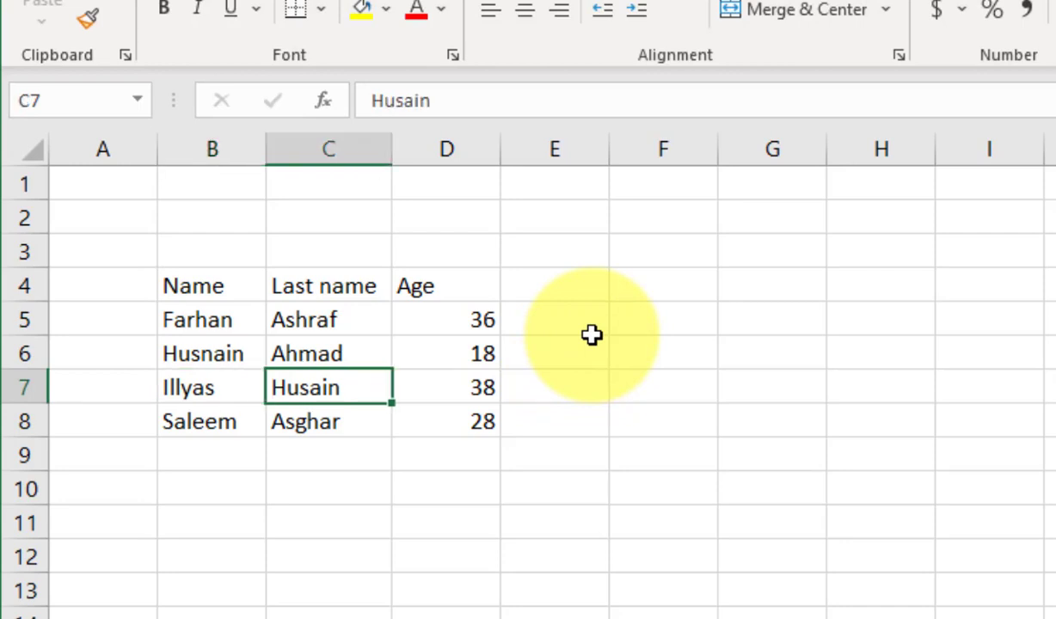
Clear all contents of B4:D8, then undo to bring the data back.
mouse_move(198, 287)
left_mouse_down()
mouse_move(541, 436)
mouse_move(461, 436)
mouse_move(474, 434)
left_mouse_up()
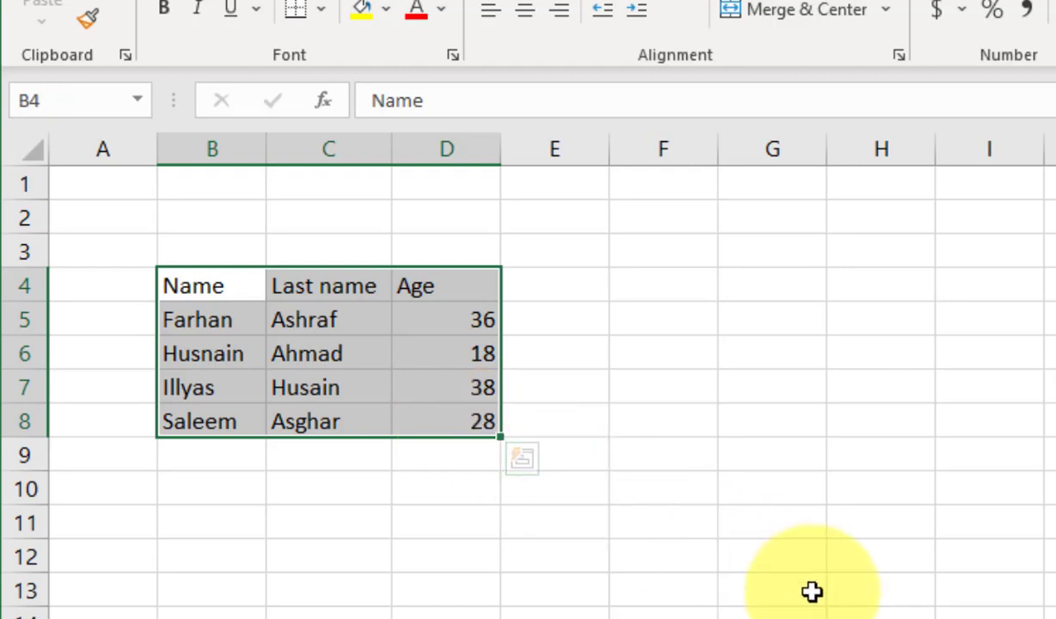
key("Delete")
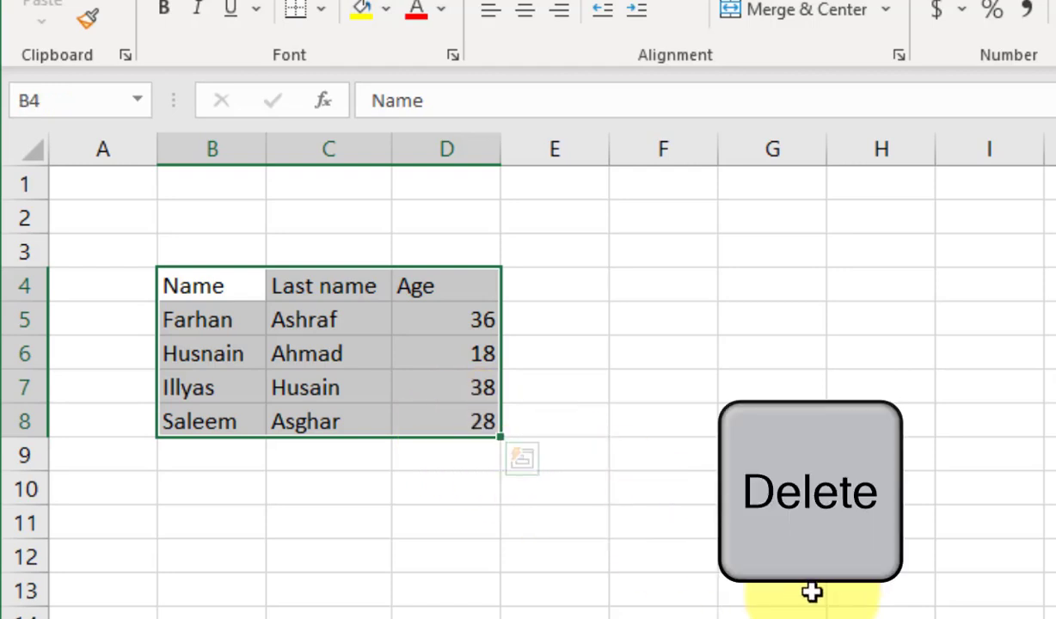
key("Delete")
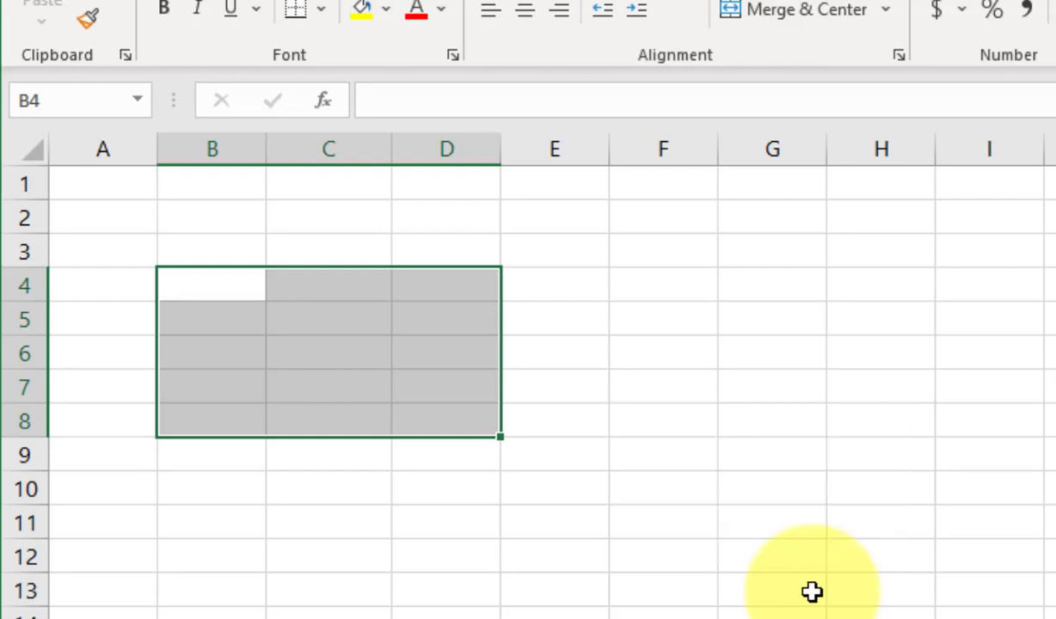
key("ctrl+z")
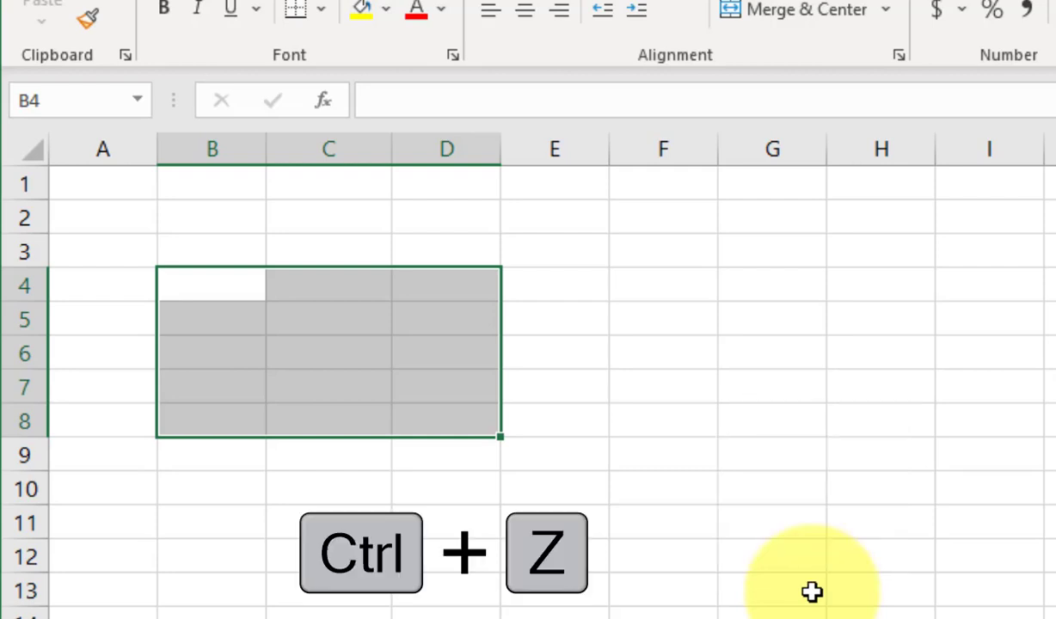
key("ctrl+z")
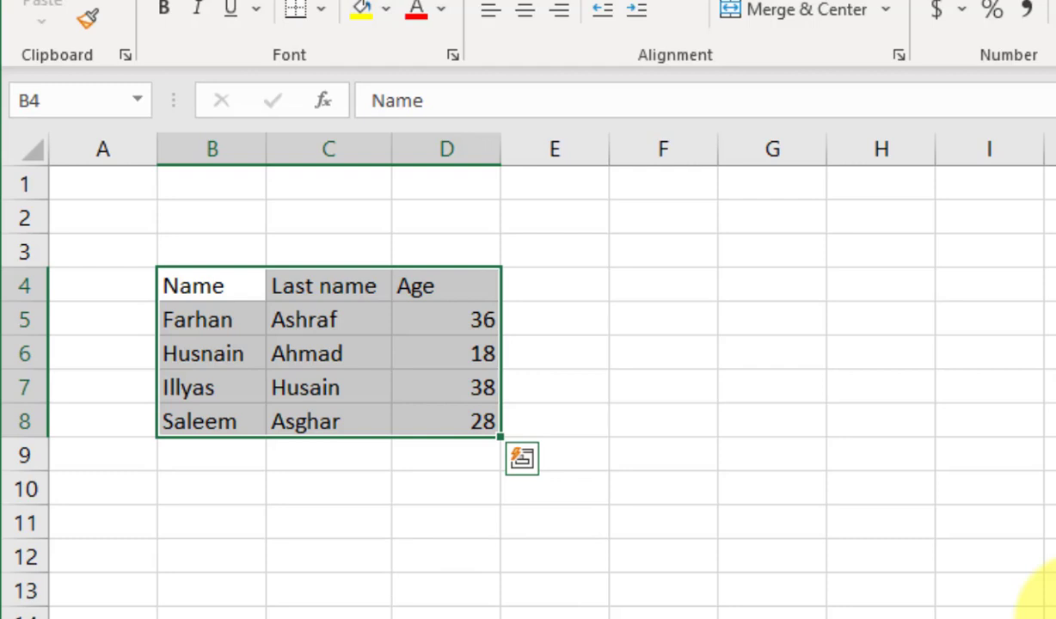
left_click(235, 422)
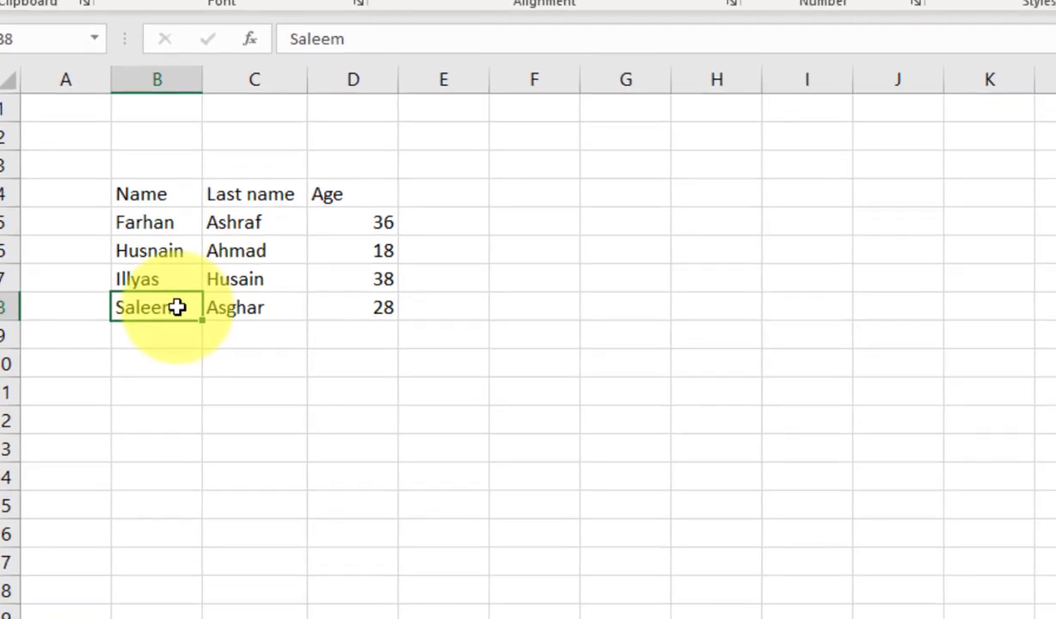
right_click(226, 399)
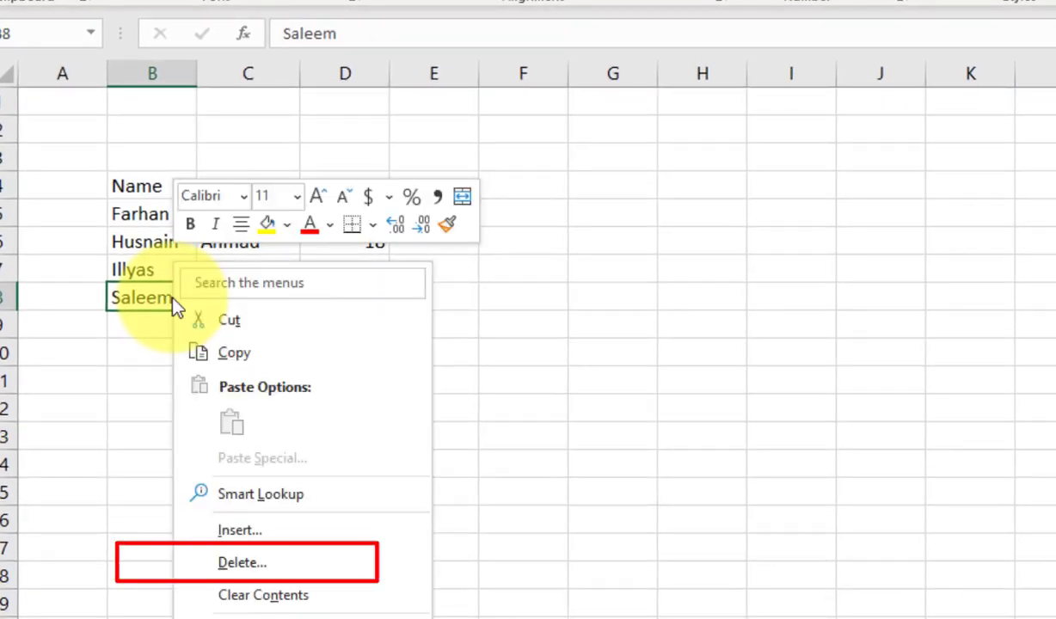
left_click(301, 562)
left_click_drag(278, 509, 357, 213)
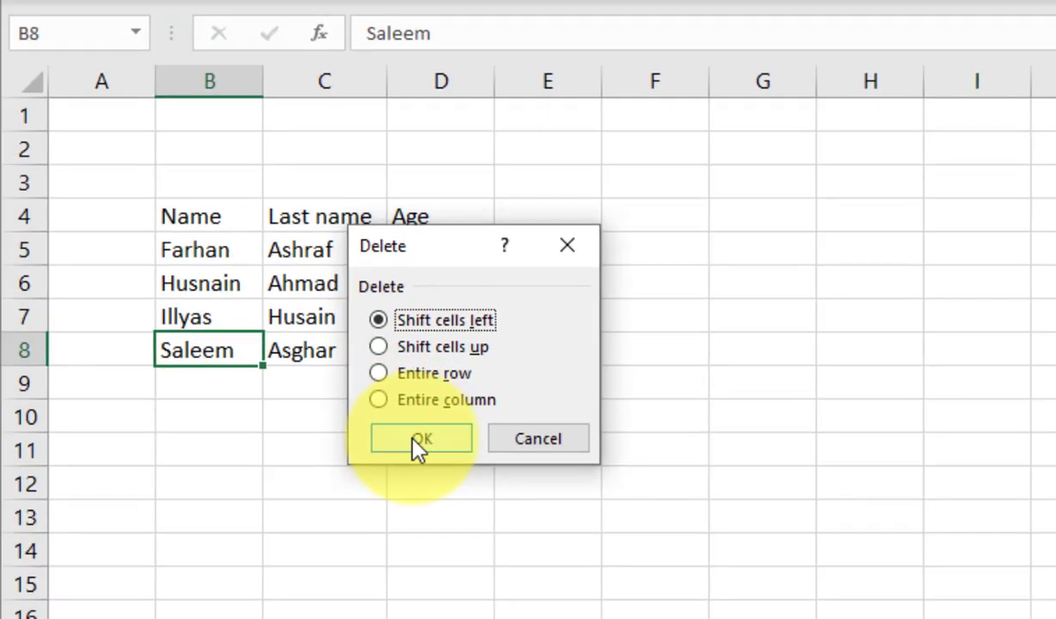
left_click(416, 440)
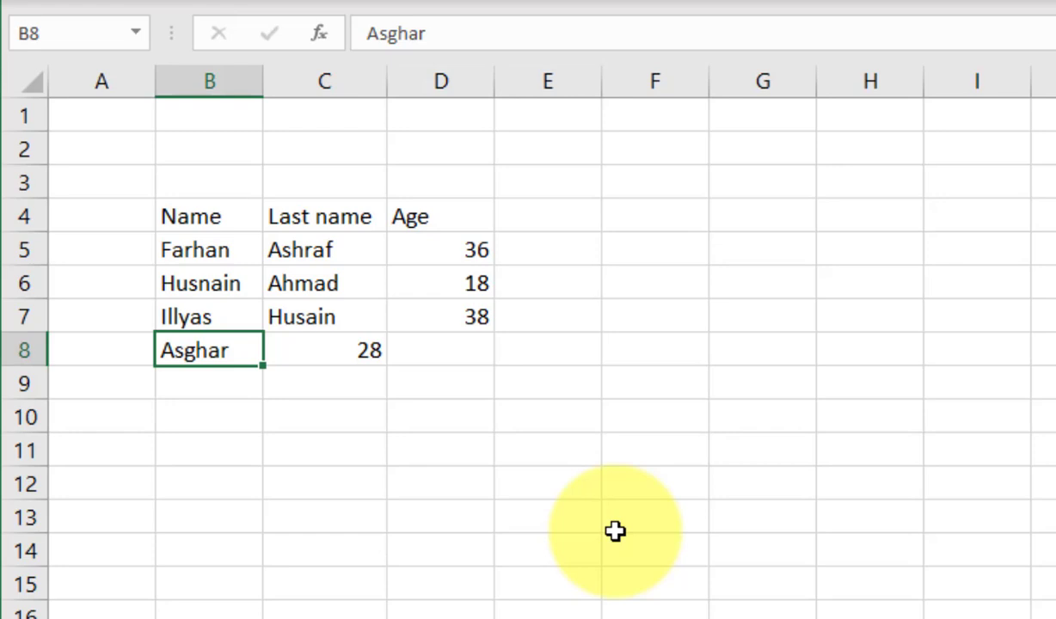
Undo the B8 deletion and fill row 7 (B7:D7) yellow.
key("ctrl+z")
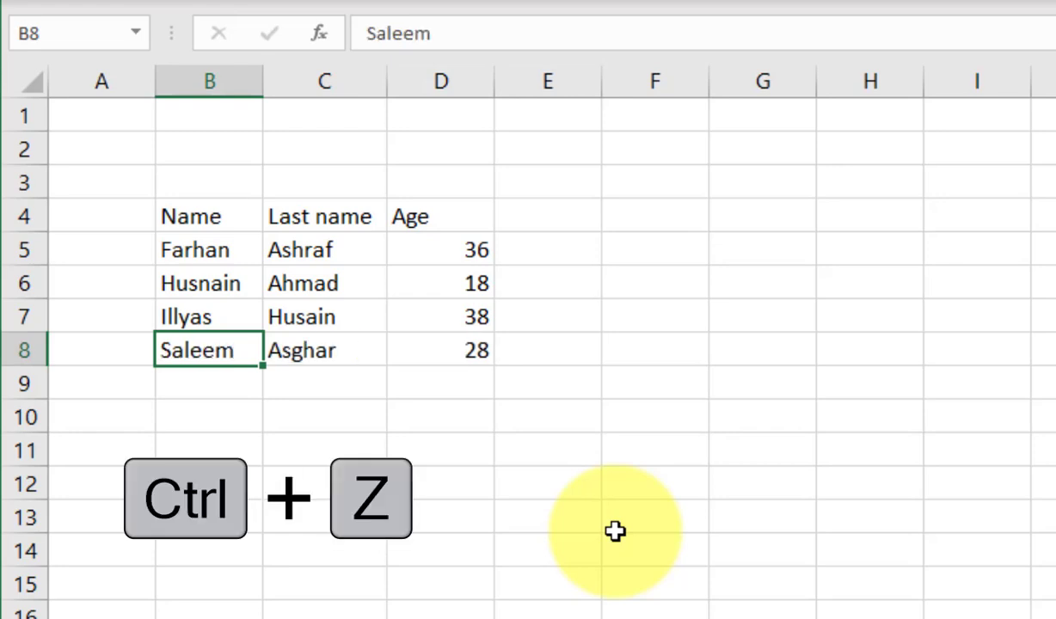
left_click(189, 321)
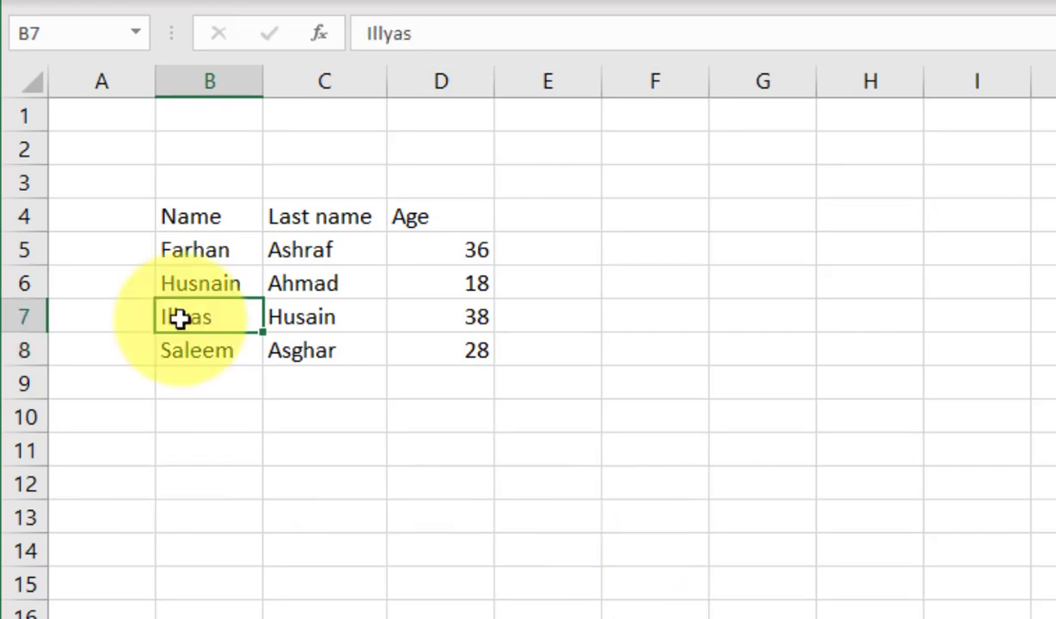
left_click_drag(244, 325, 439, 322)
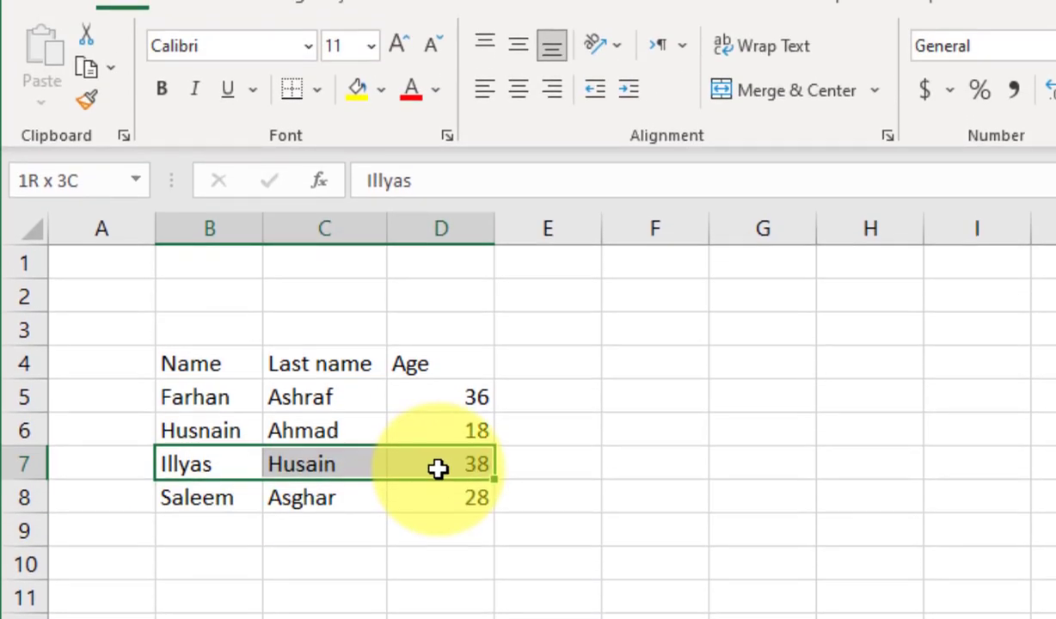
left_click_drag(438, 467, 440, 465)
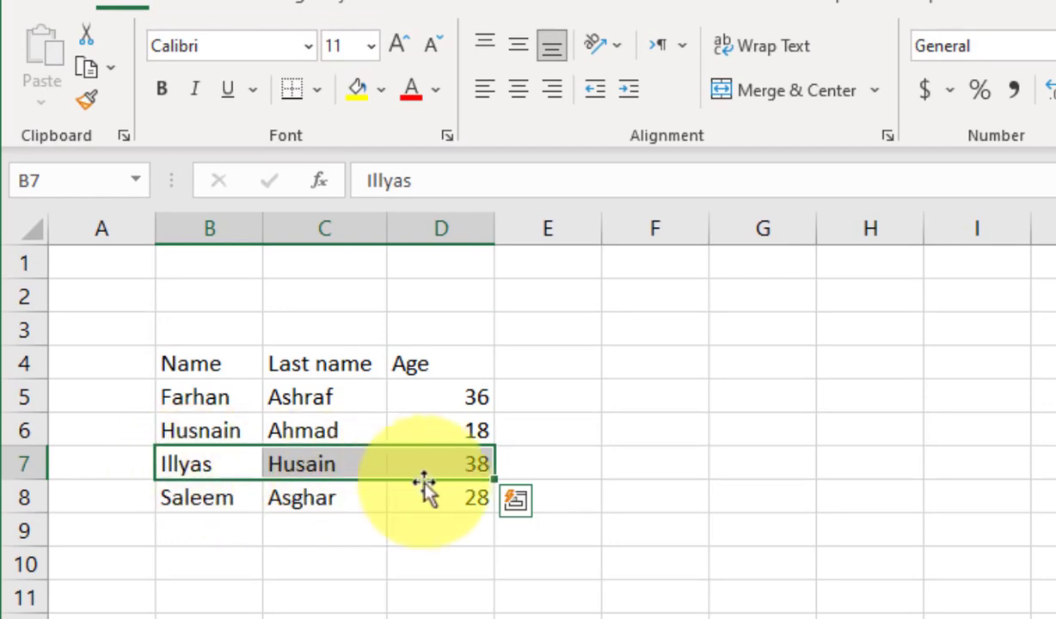
left_click(357, 90)
left_click_drag(189, 464, 443, 468)
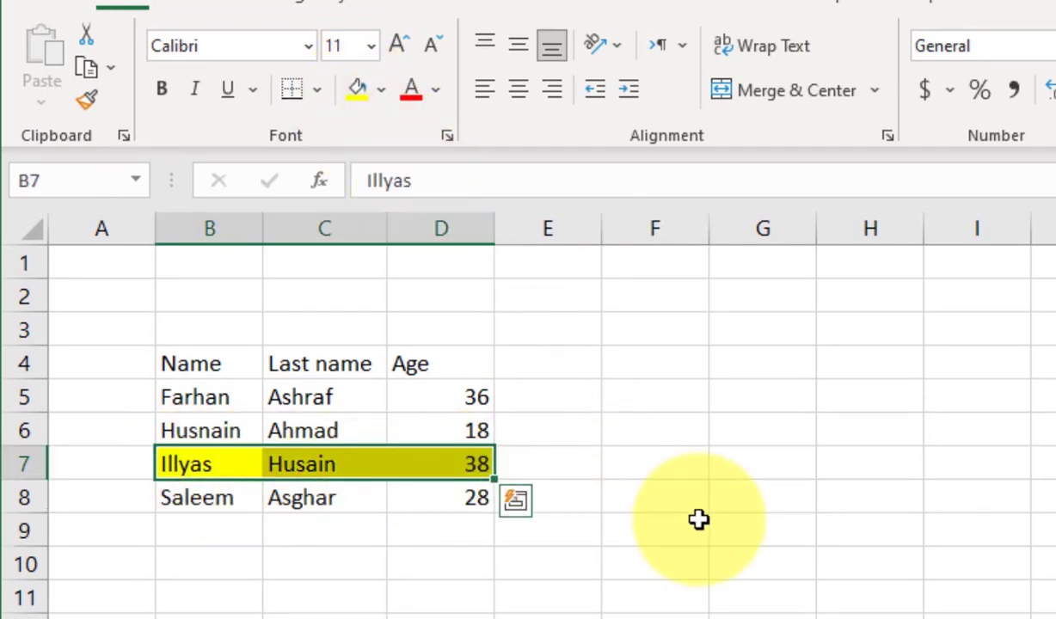
key("Delete")
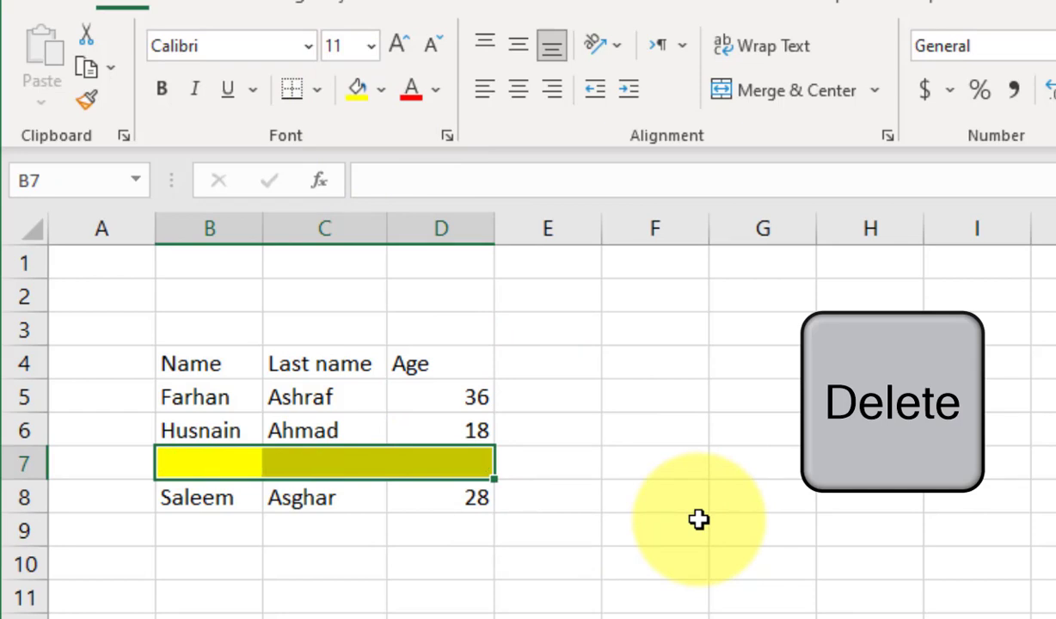
key("Right")
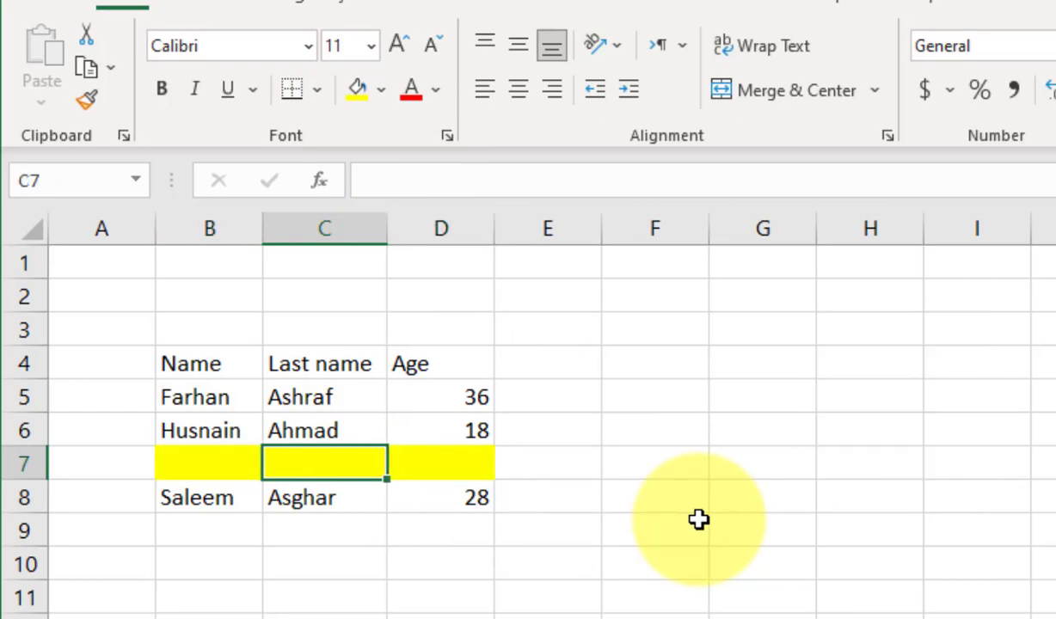
key("Right")
key("Right")
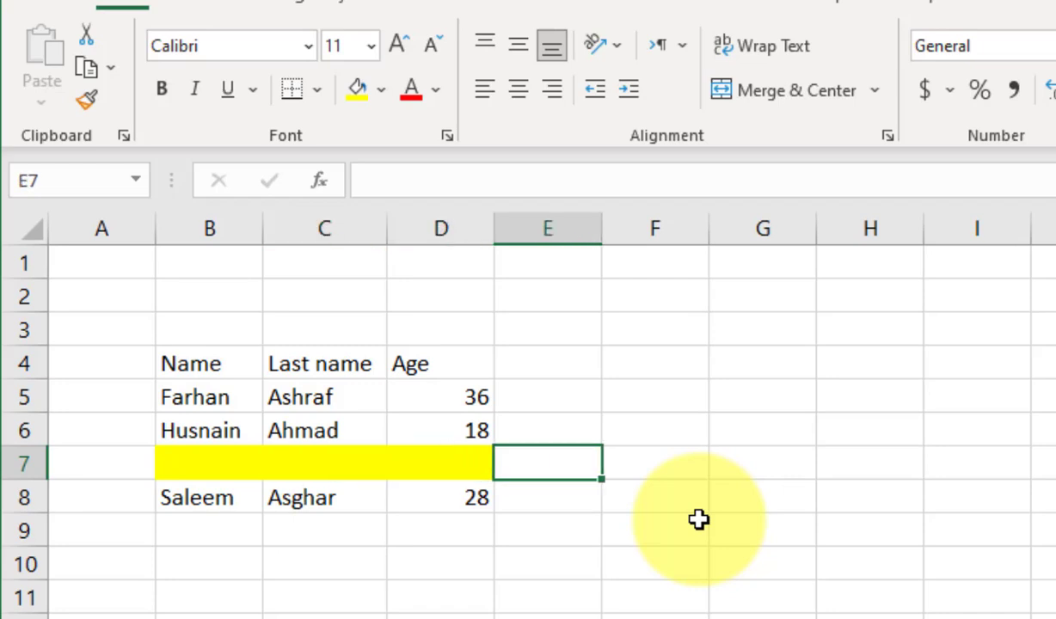
key("ctrl+z")
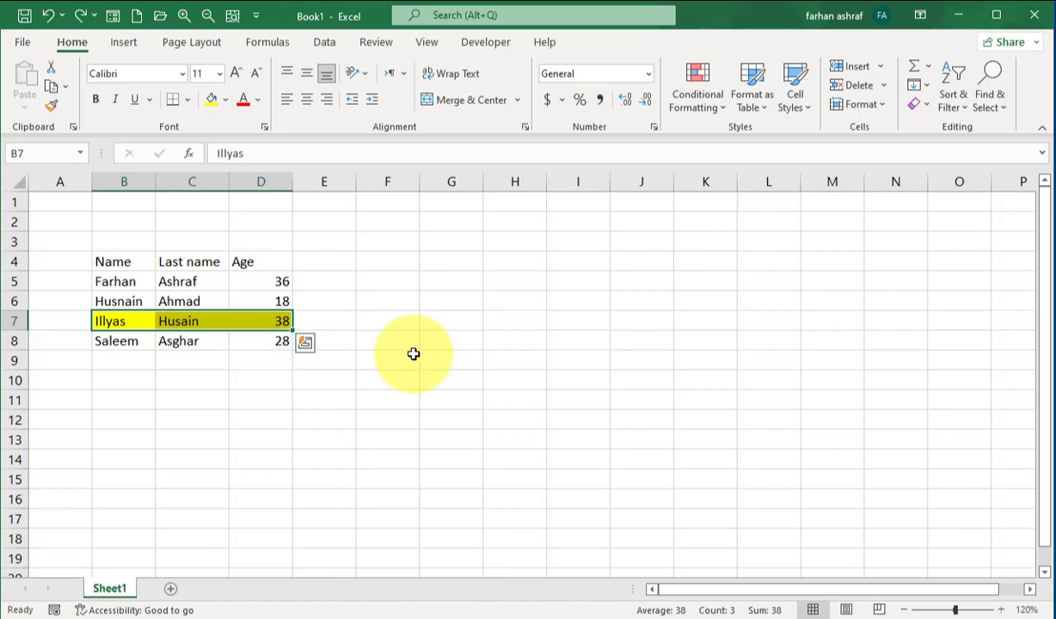
Bold the B4:D4 headers and apply All Borders to the B4:D8 table.
left_click_drag(146, 261, 265, 261)
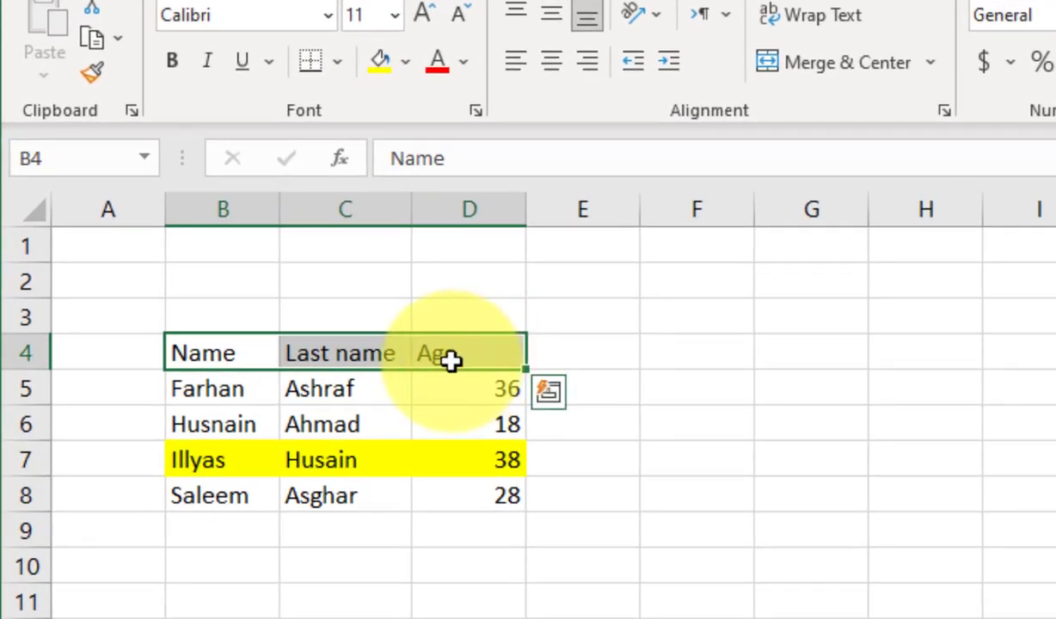
left_click(171, 65)
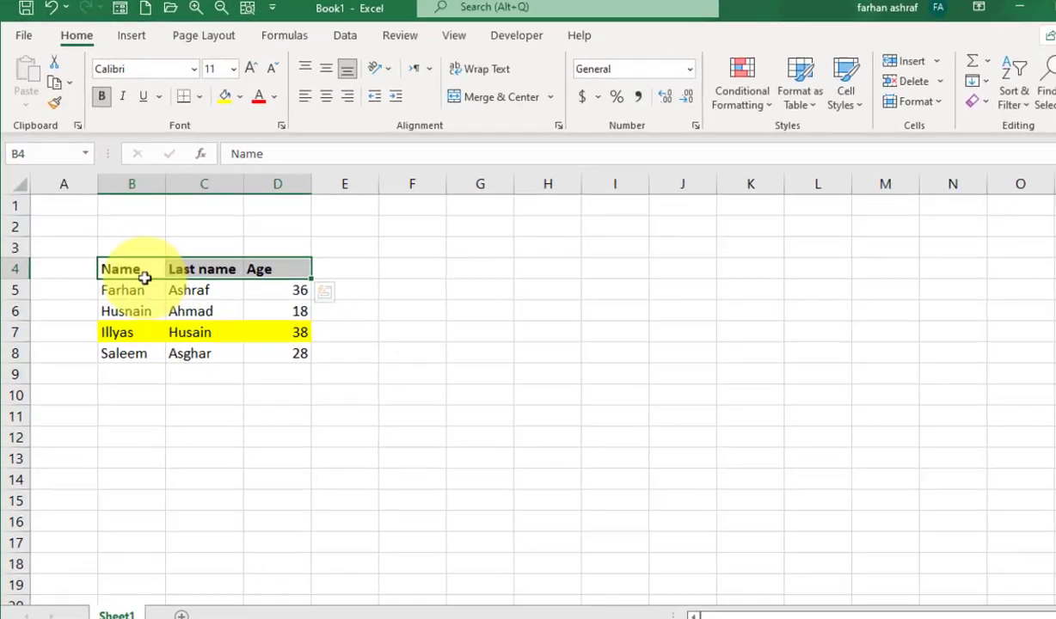
left_click_drag(203, 353, 454, 486)
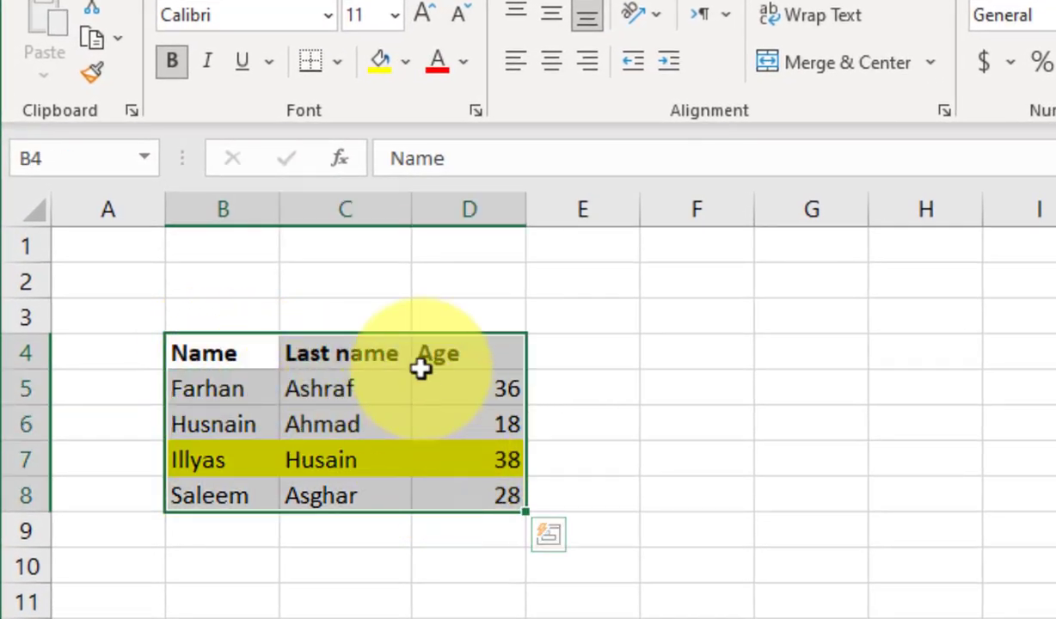
left_click(335, 64)
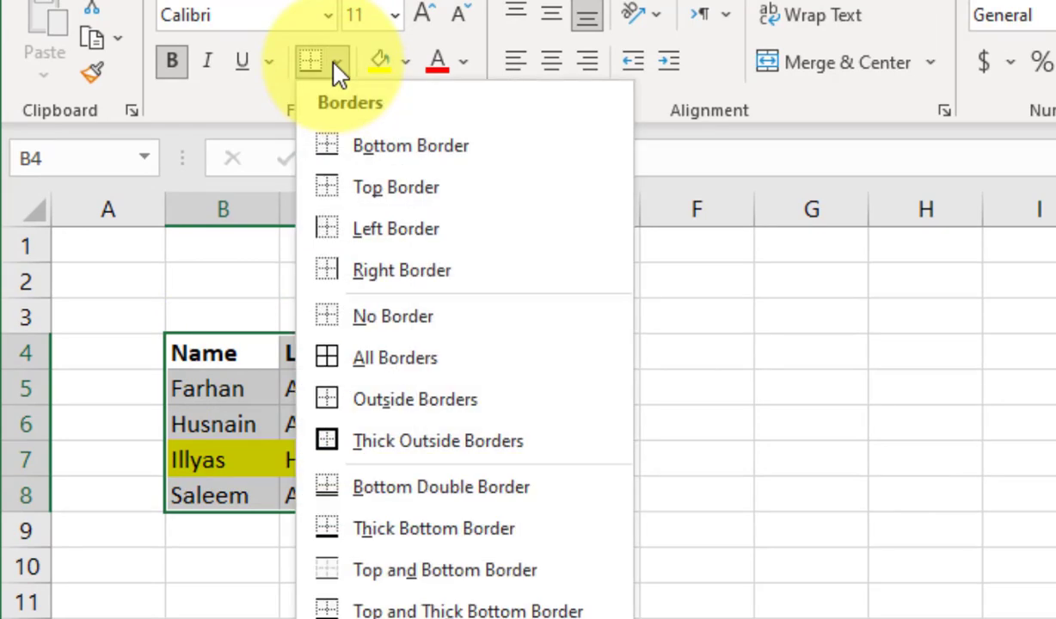
key("Down")
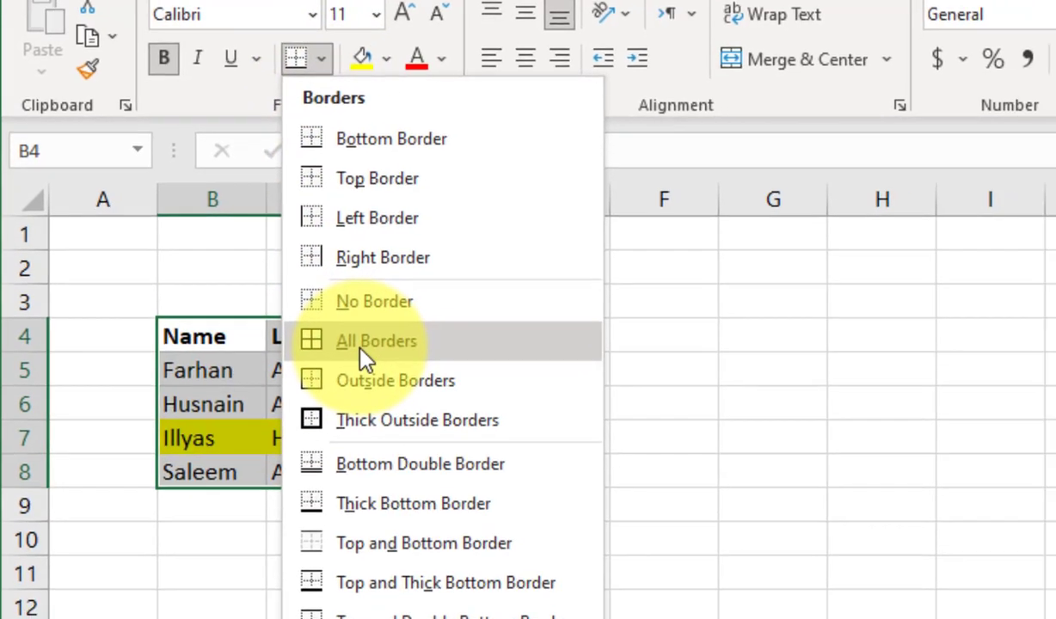
left_click(376, 360)
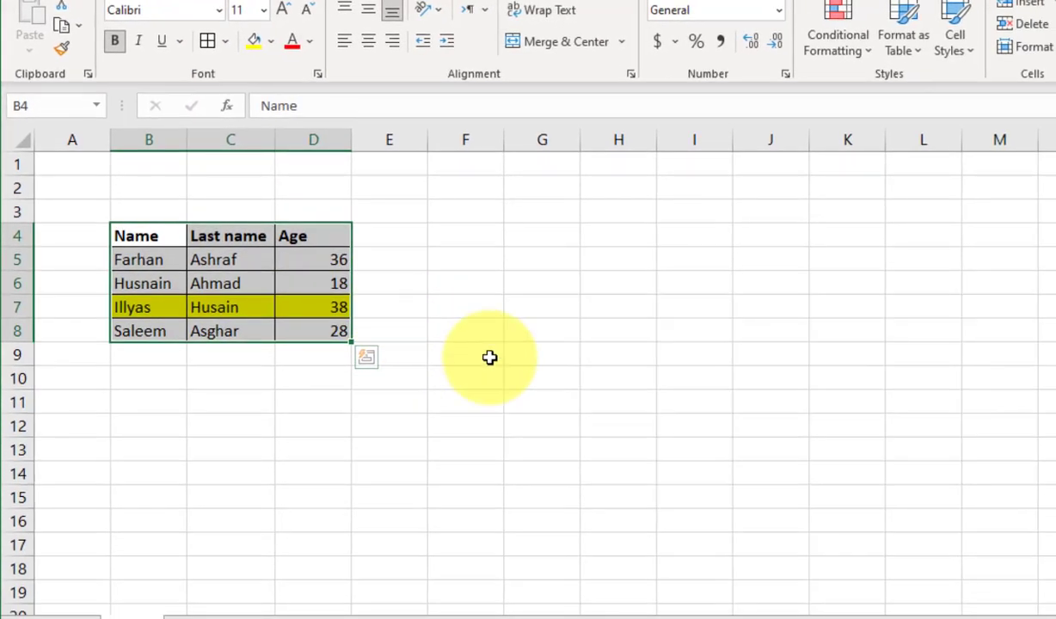
left_click(495, 399)
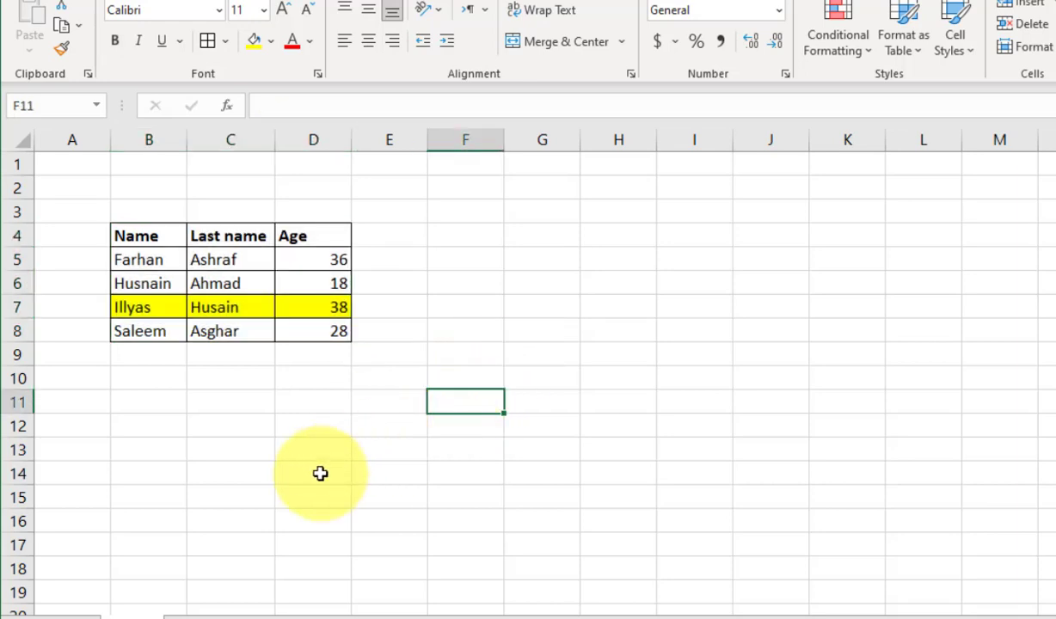
Clear the values from B4:D8 while keeping its formatting.
left_click_drag(136, 236, 335, 337)
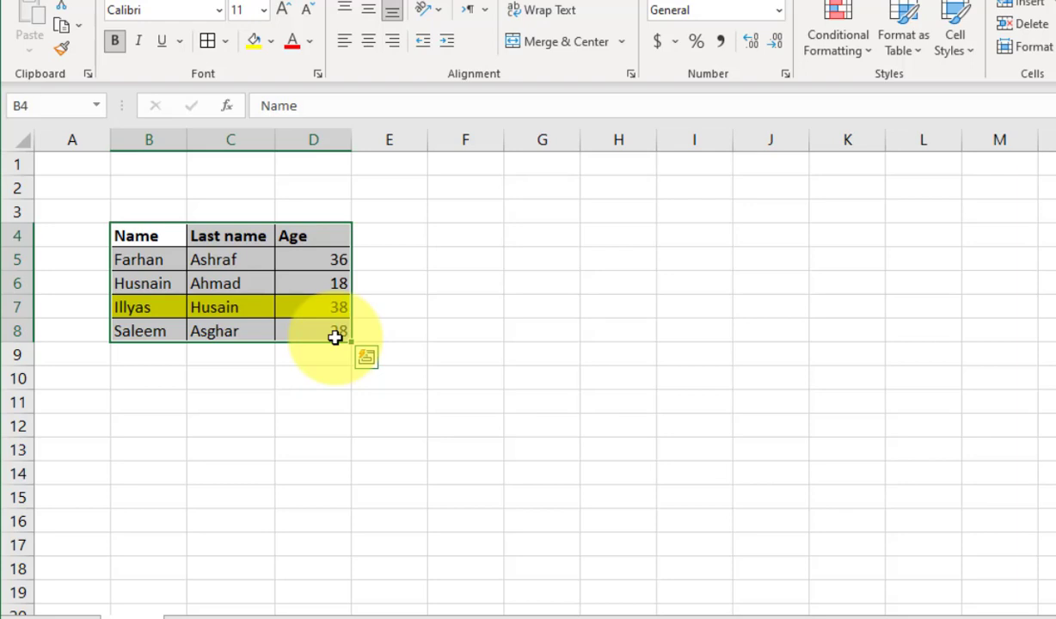
key("Delete")
left_click(422, 336)
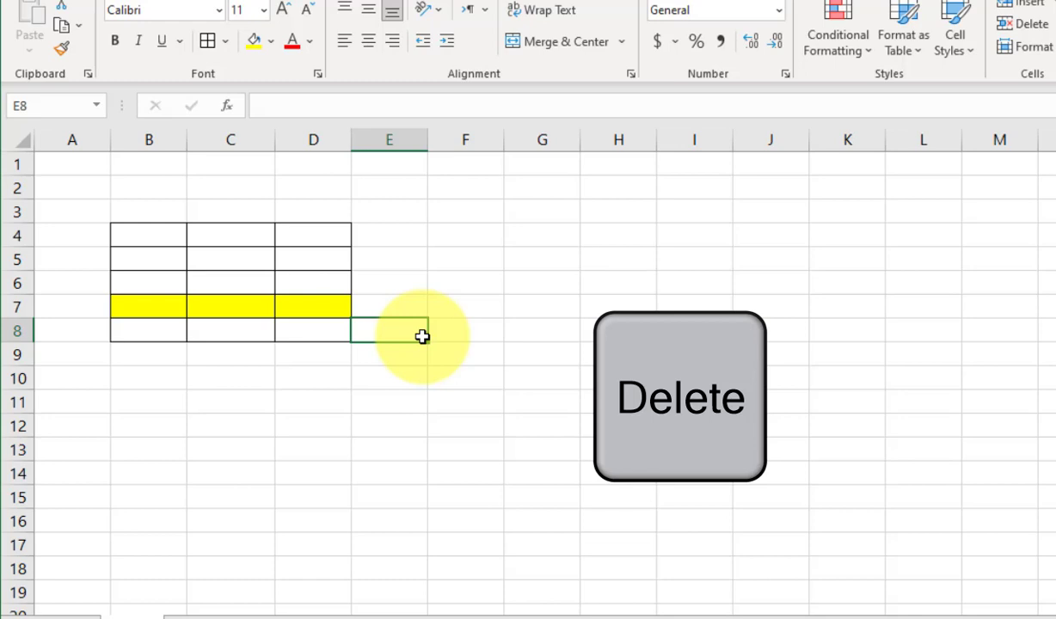
Re-enter the headers 'Name' in B4 and 'Last Name' in C4.
left_click(152, 236)
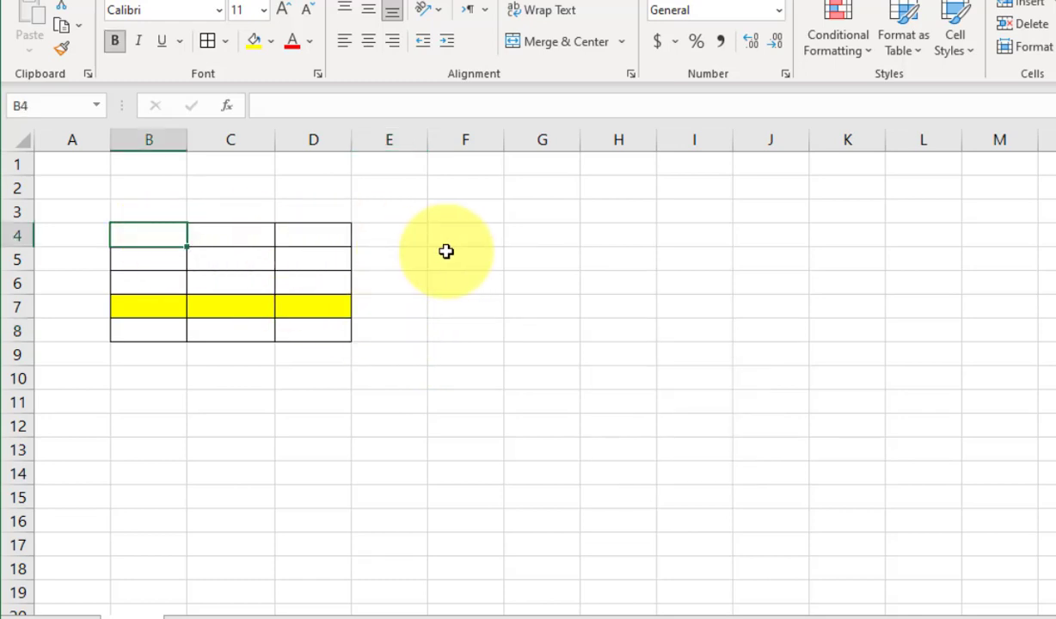
type("Name")
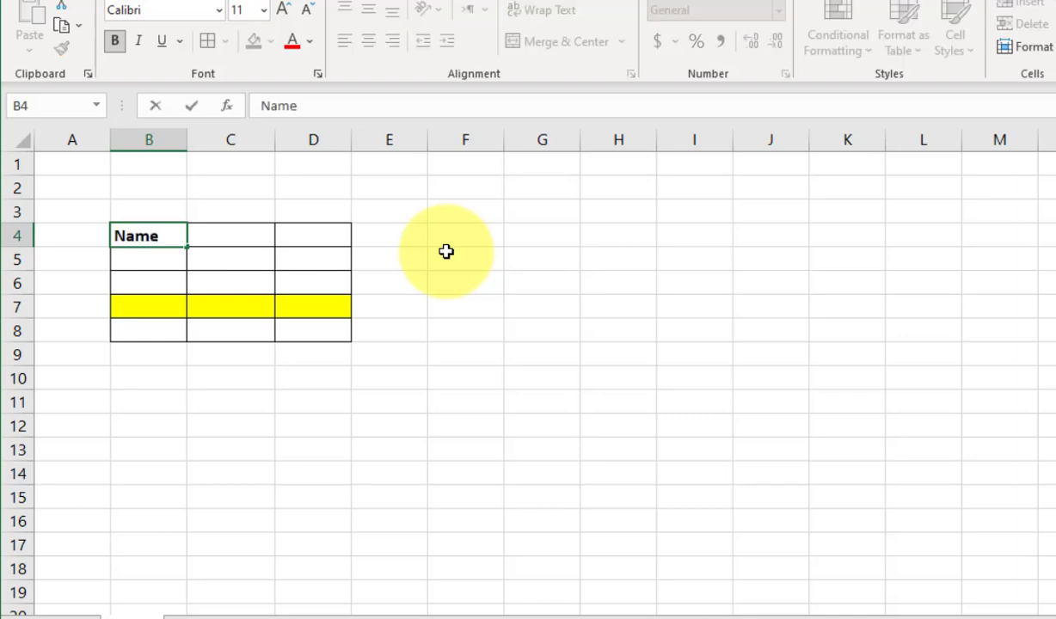
key("Tab")
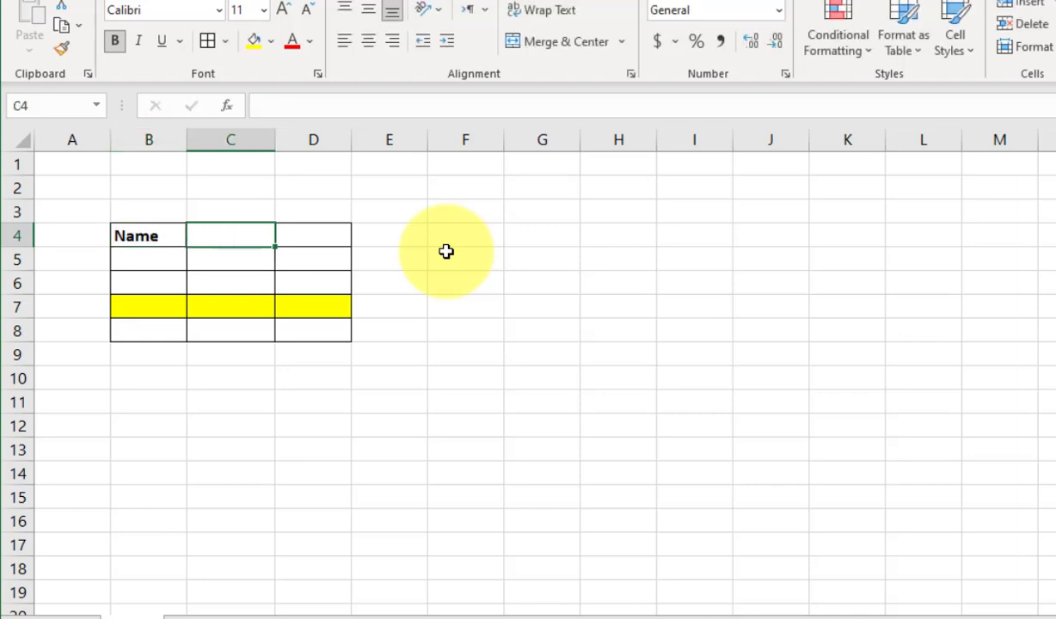
type("Las")
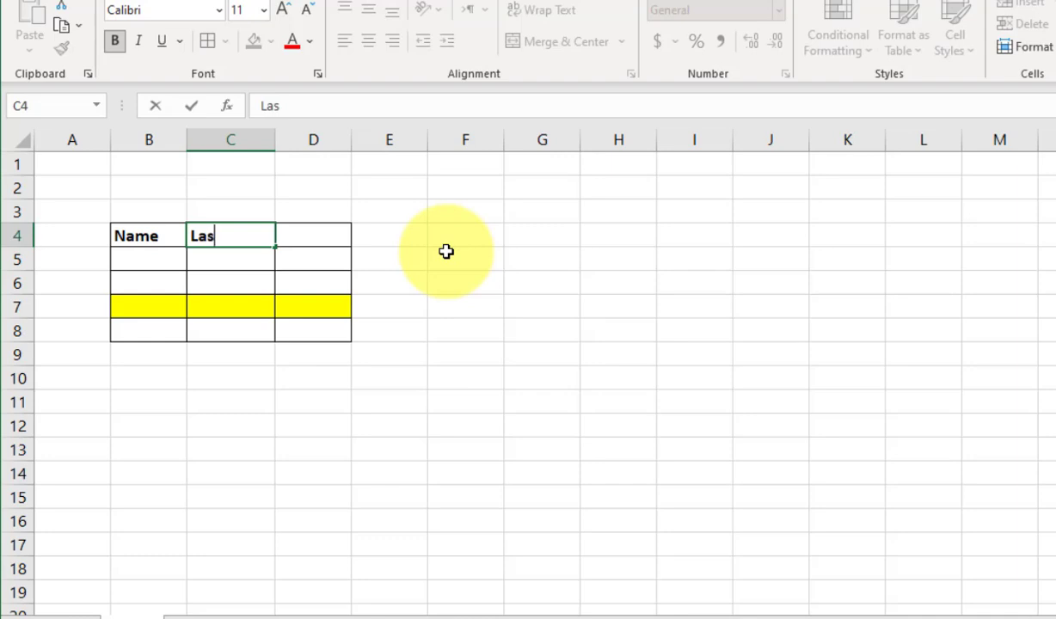
type("t Nms")
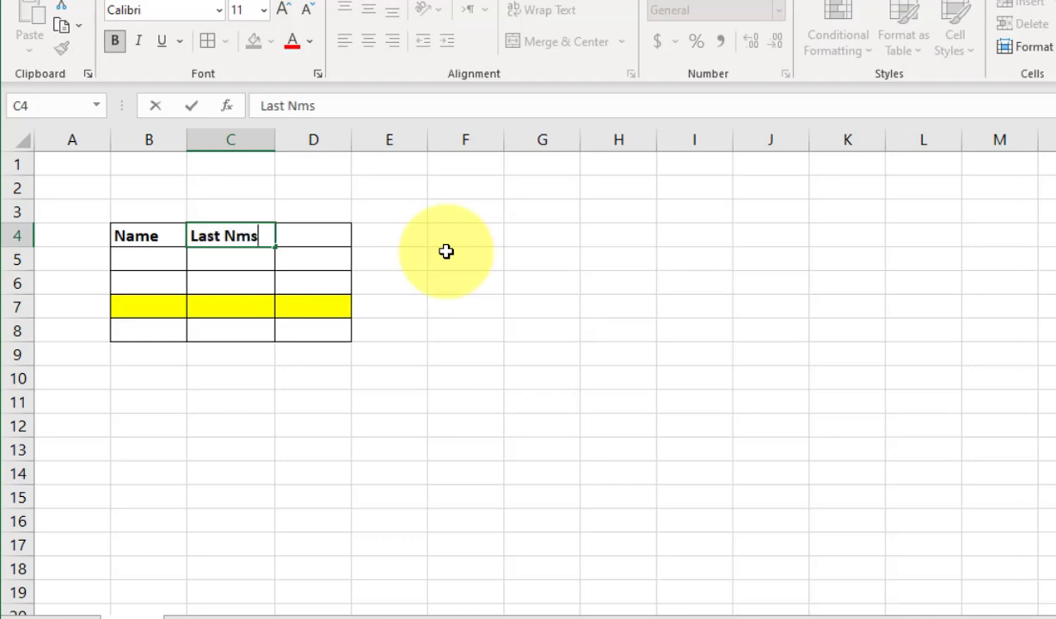
key("BackSpace")
key("BackSpace")
type("ame")
left_click_drag(138, 236, 311, 323)
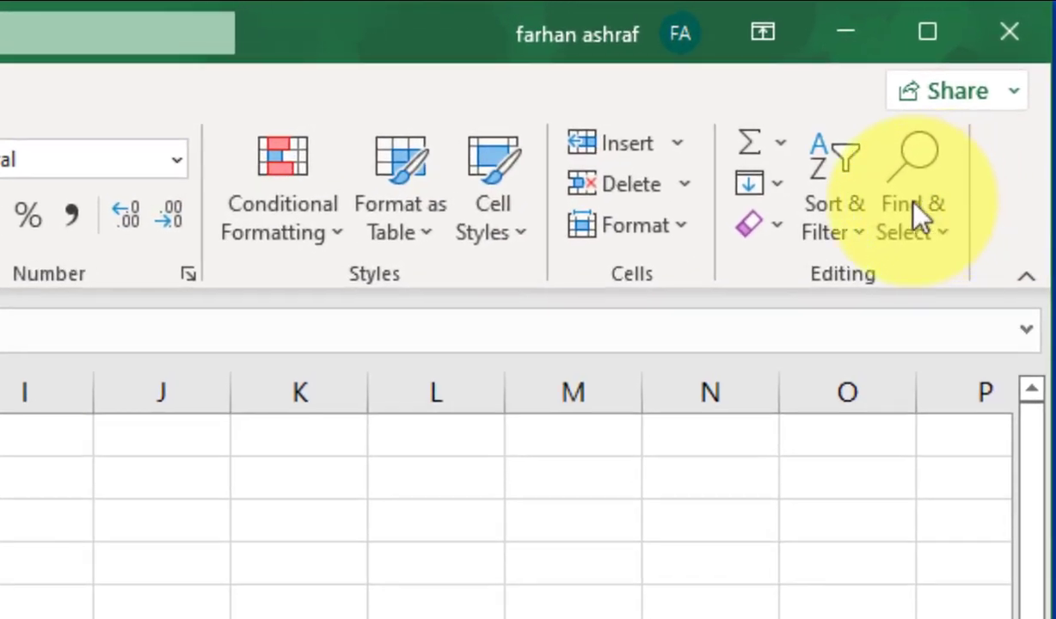
Apply Clear Formats to B4:D8, undo it, and reopen the Clear options.
left_click(780, 238)
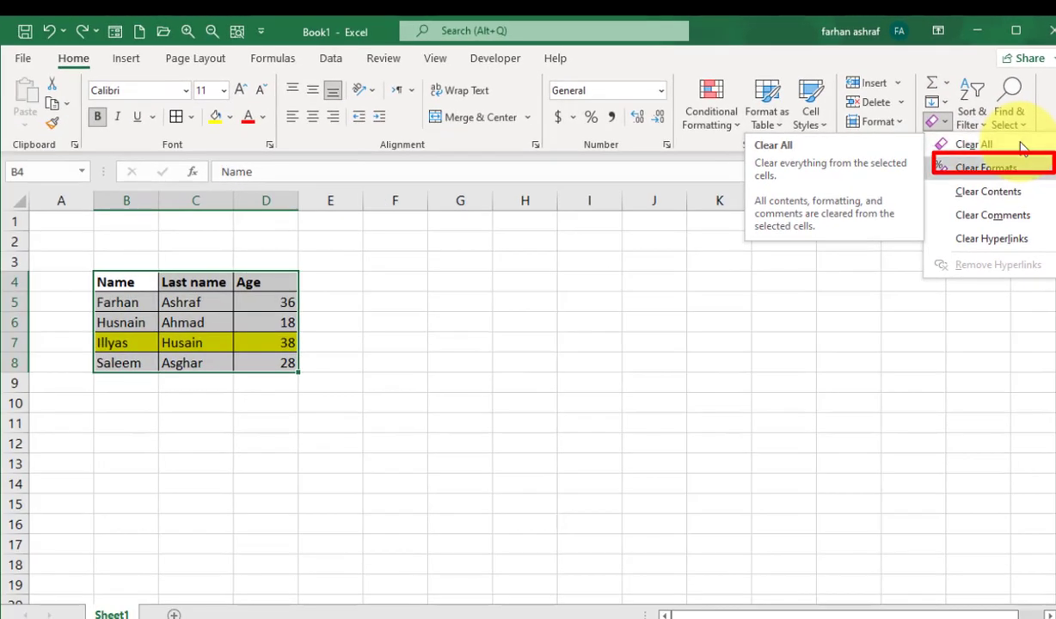
left_click(990, 169)
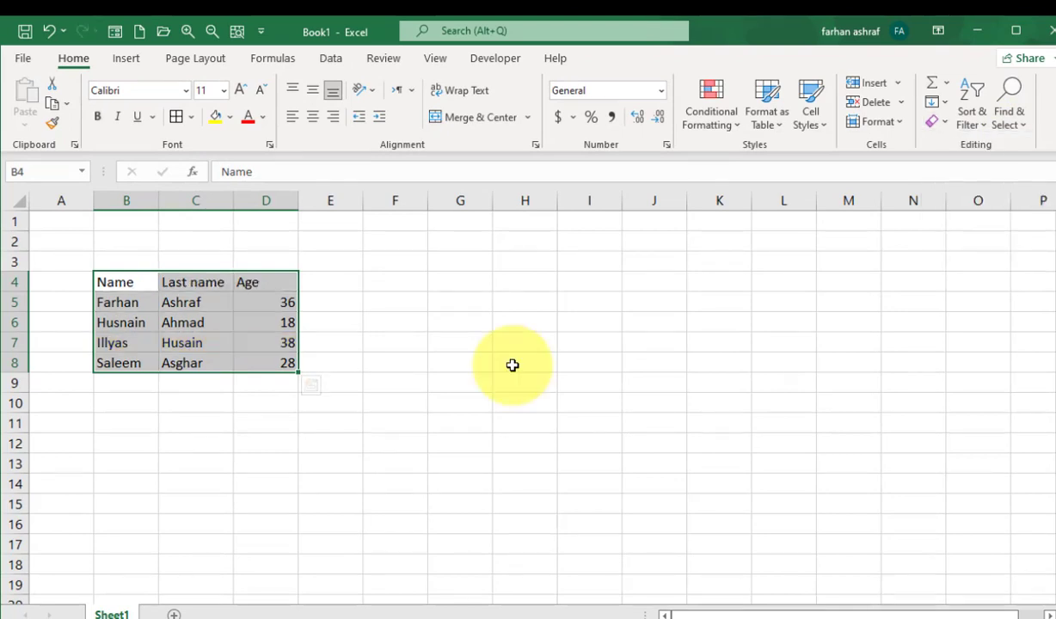
key("ctrl+z")
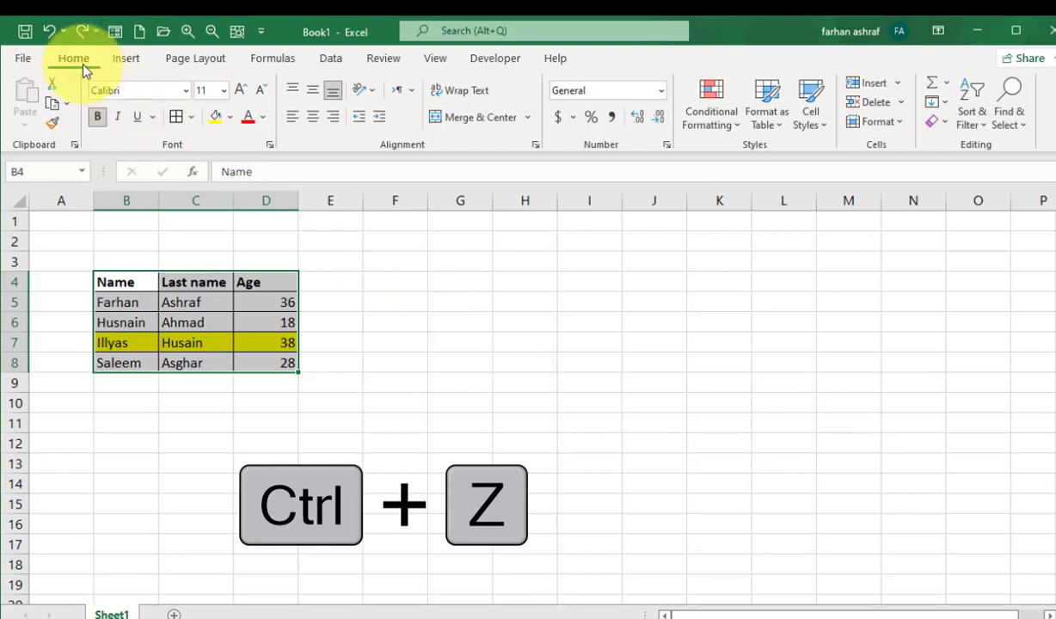
left_click(938, 121)
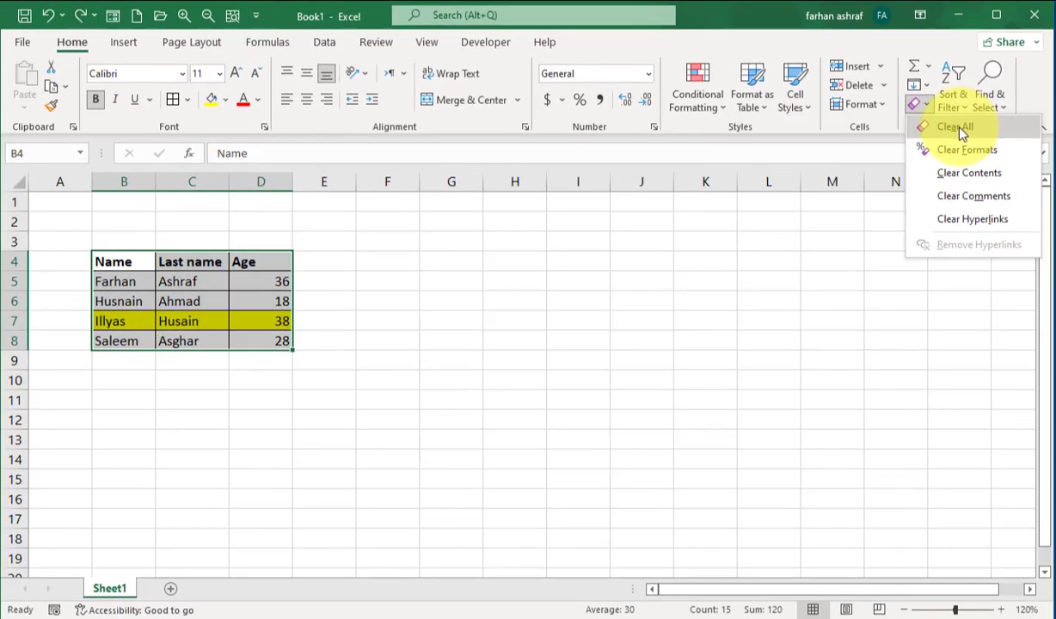
Apply Clear All to the table, undo it, then return the cursor to B4.
left_click(932, 245)
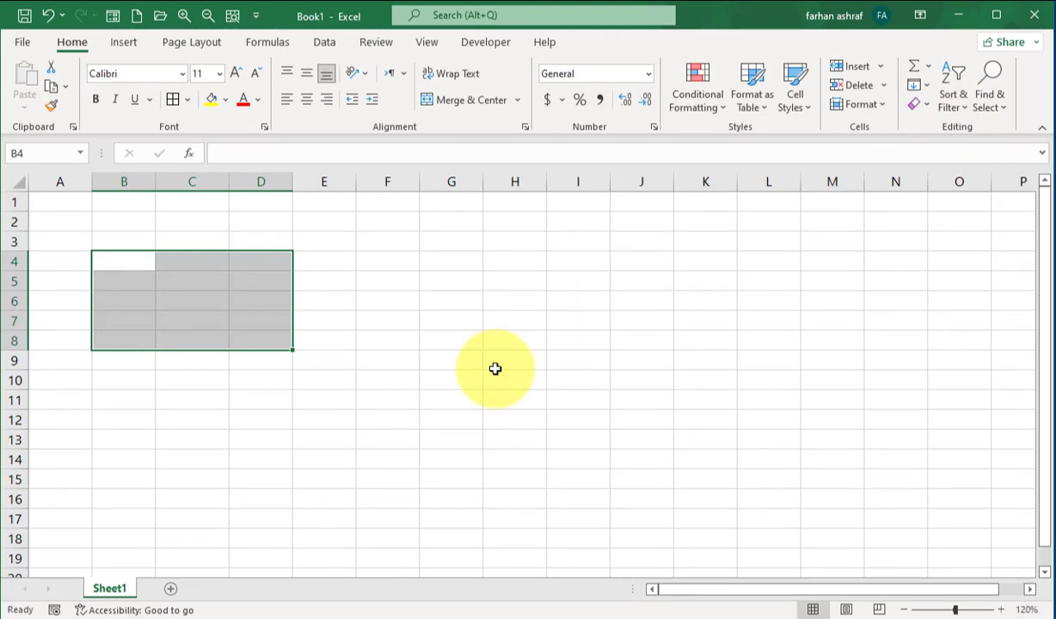
key("ctrl+z")
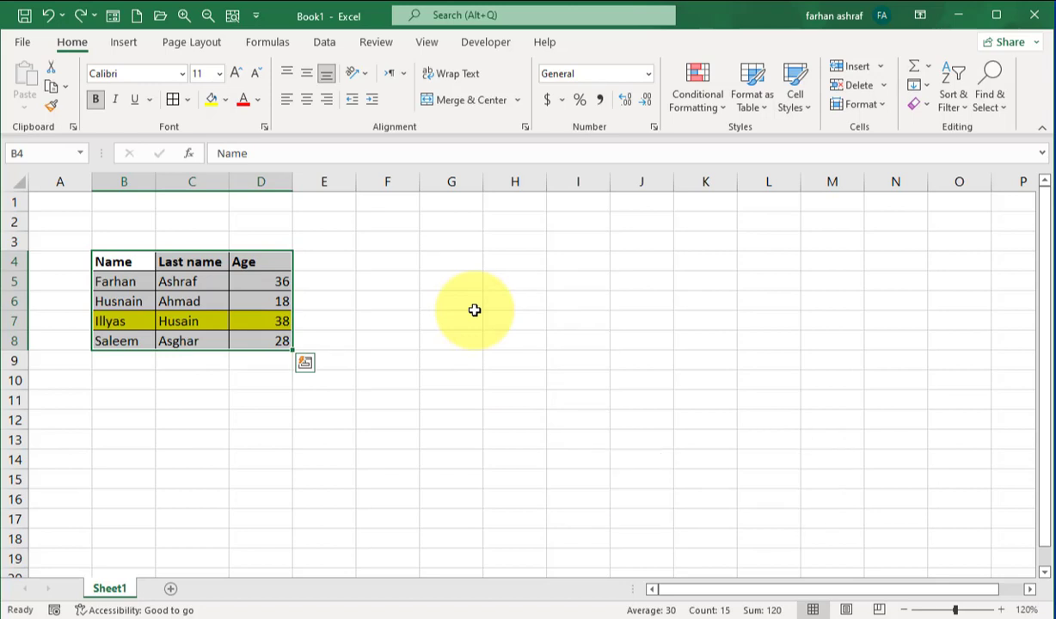
left_click(468, 305)
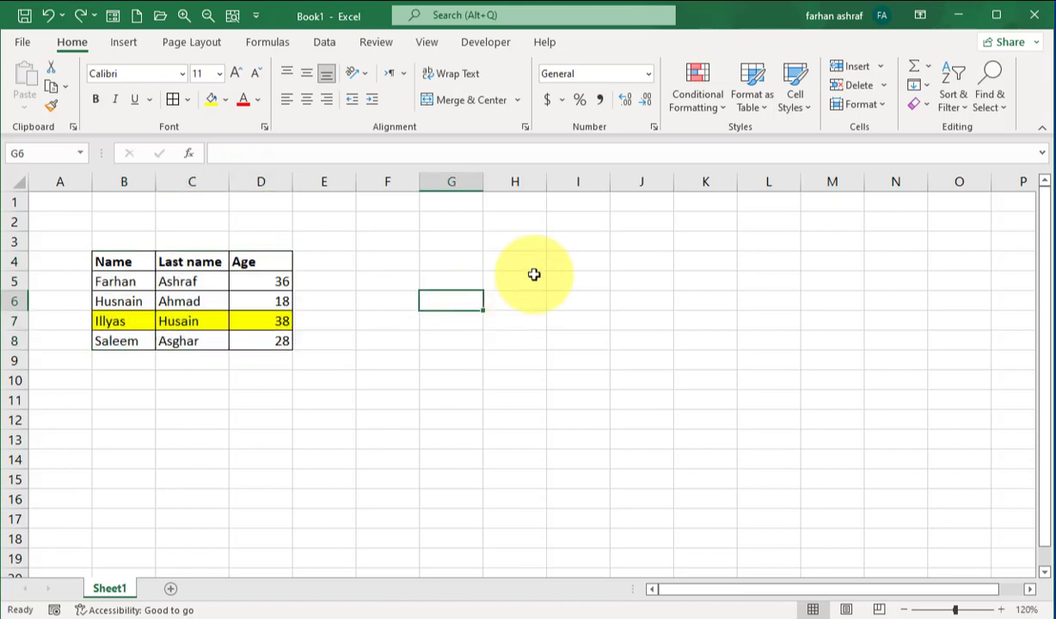
key("Left")
key("Left")
key("Left")
key("Left")
key("Left")
key("Up")
key("Up")
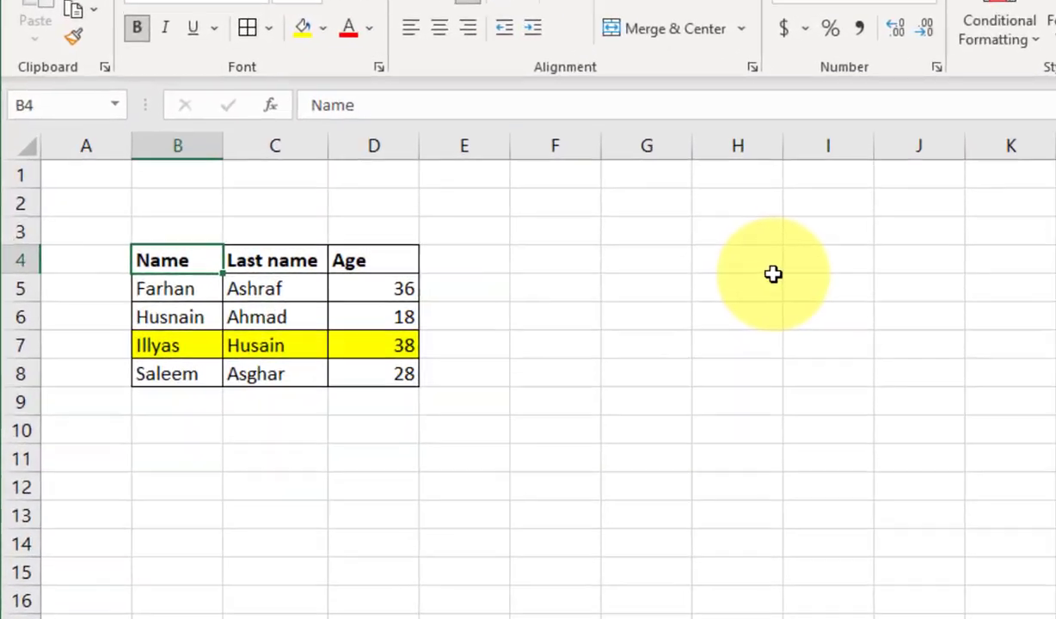
Extend the selection from B4 to D8 with Shift+arrow keys.
key("shift+Down")
key("shift+Down")
key("shift+Down")
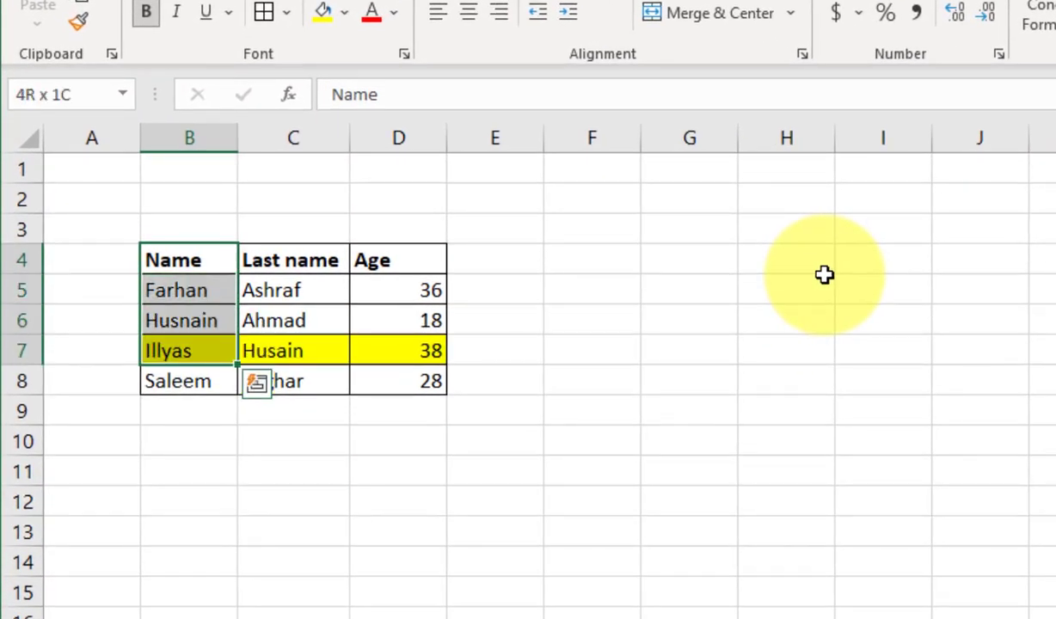
key("shift+Down")
key("shift+Right")
key("shift+Right")
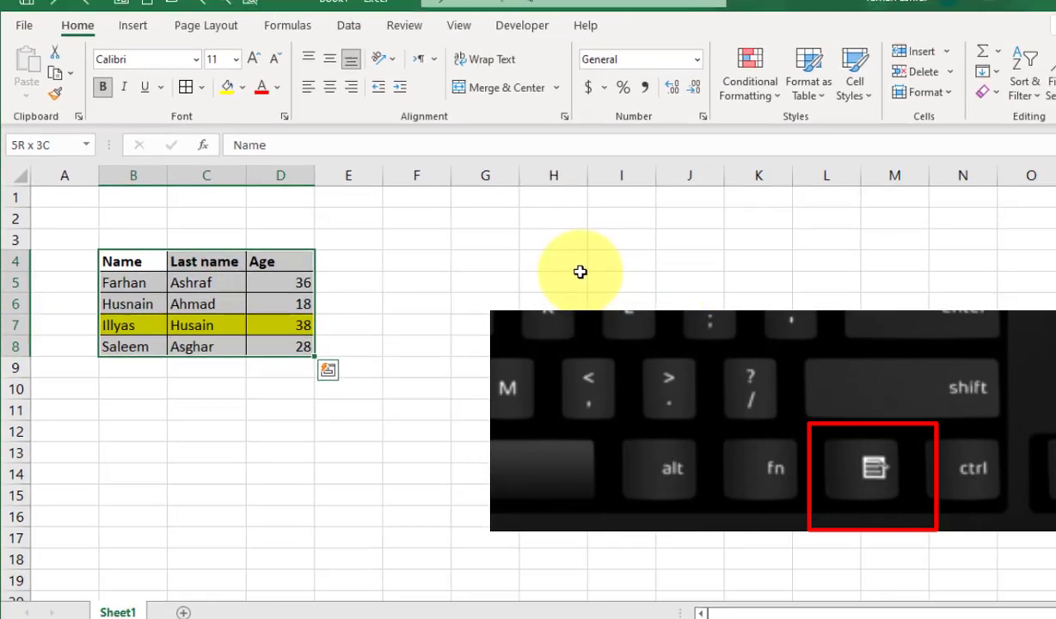
Delete the entire rows of the selected table, then undo to restore it.
key("Menu")
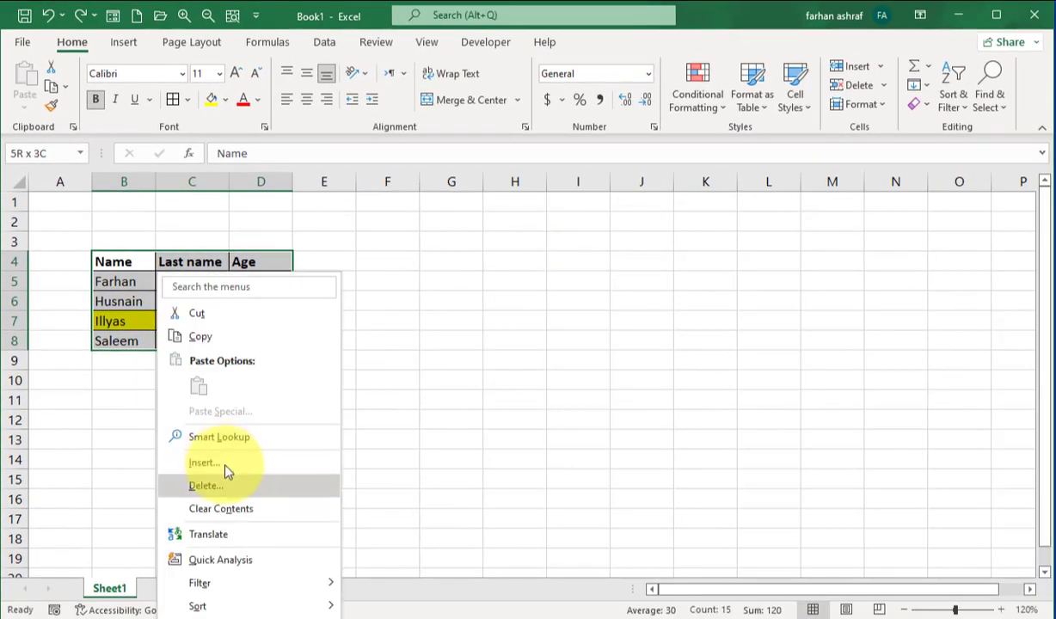
left_click(236, 488)
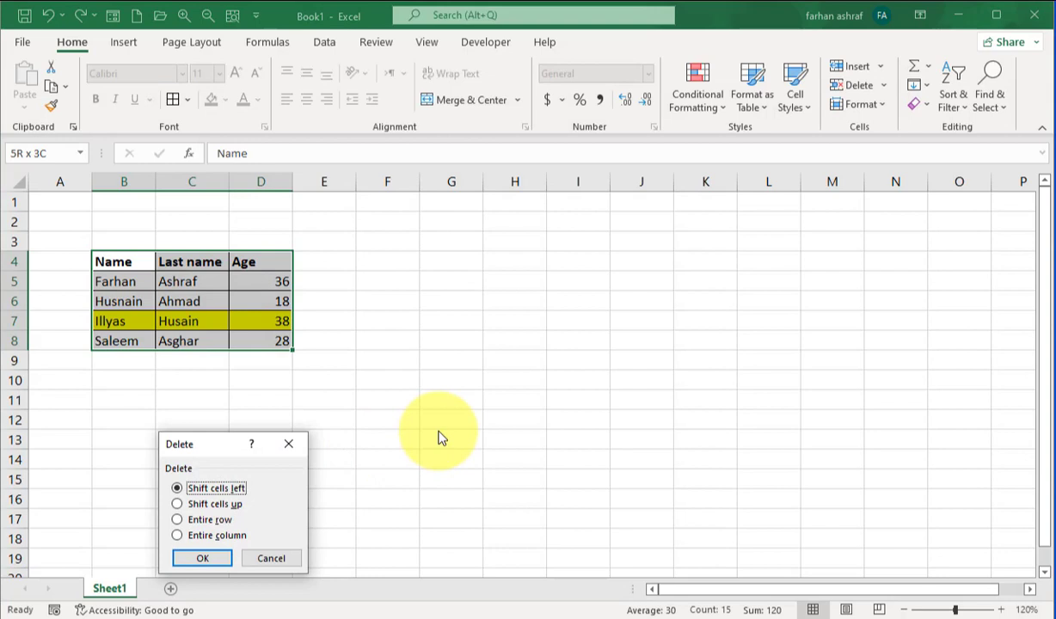
key("Down")
key("Down")
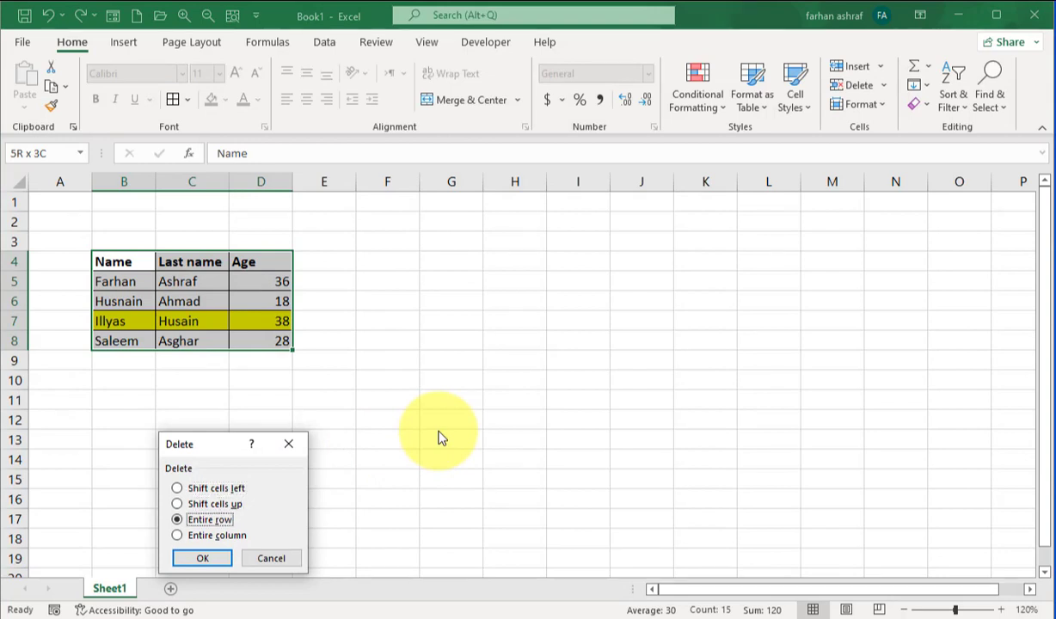
key("Return")
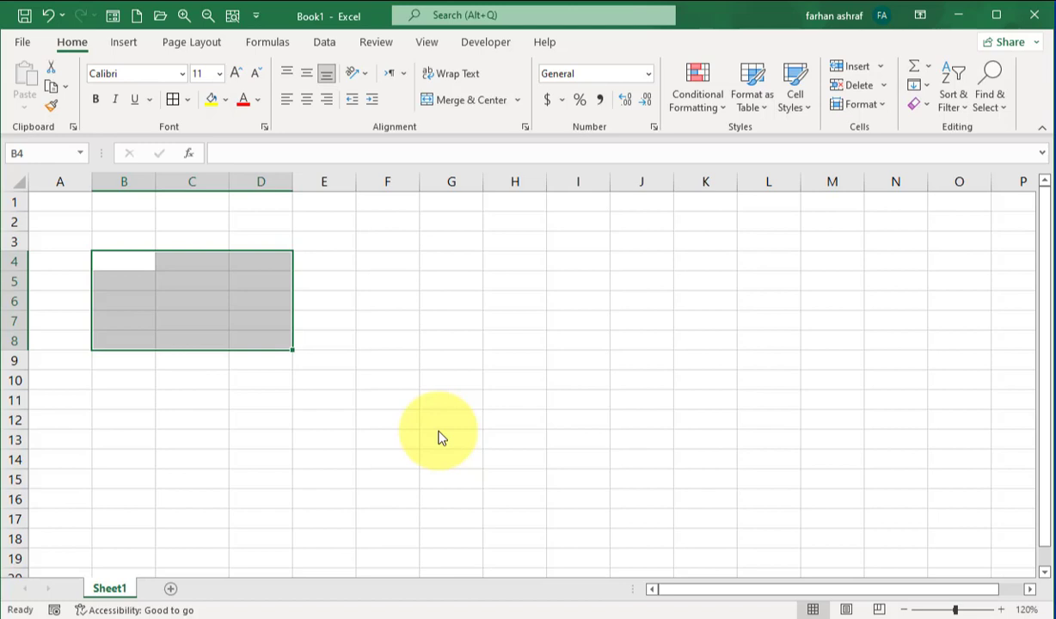
key("ctrl+z")
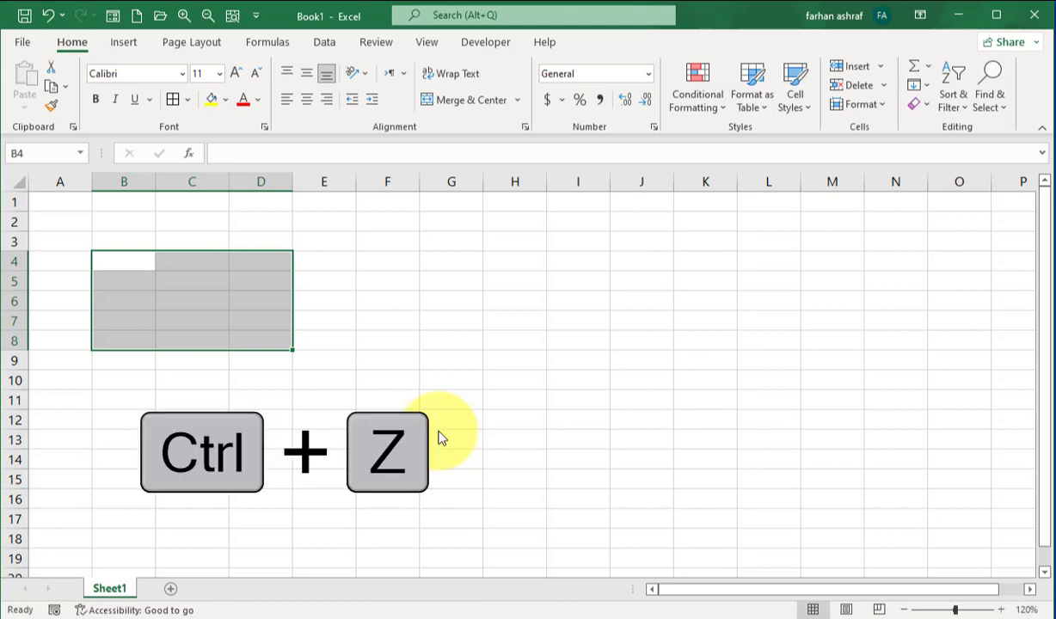
key("ctrl+z")
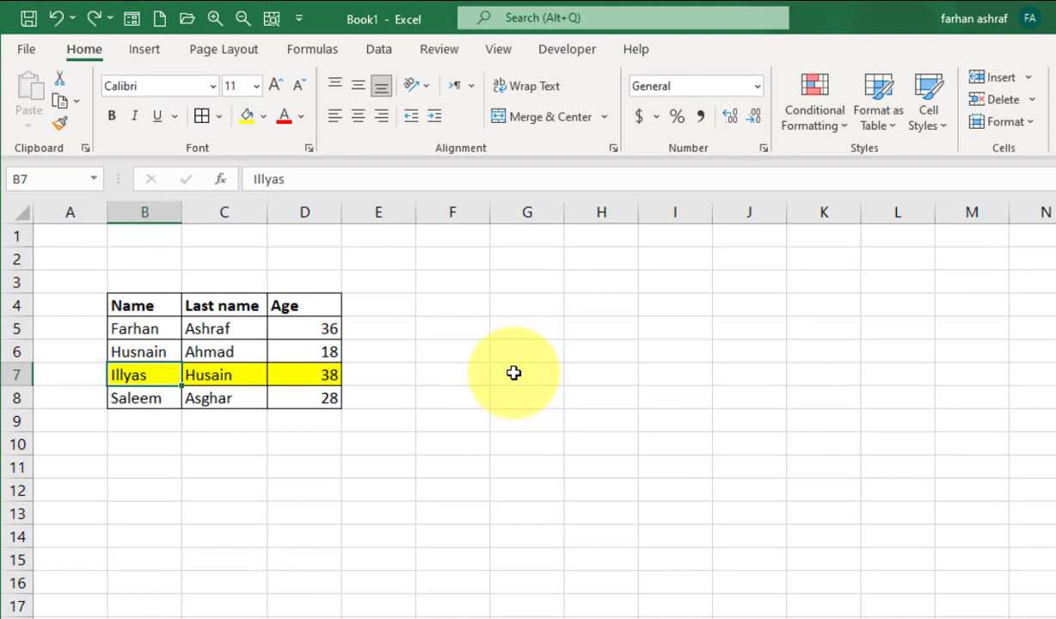
Clear all of column B with Ctrl+Space and Delete, then undo.
key("ctrl+space")
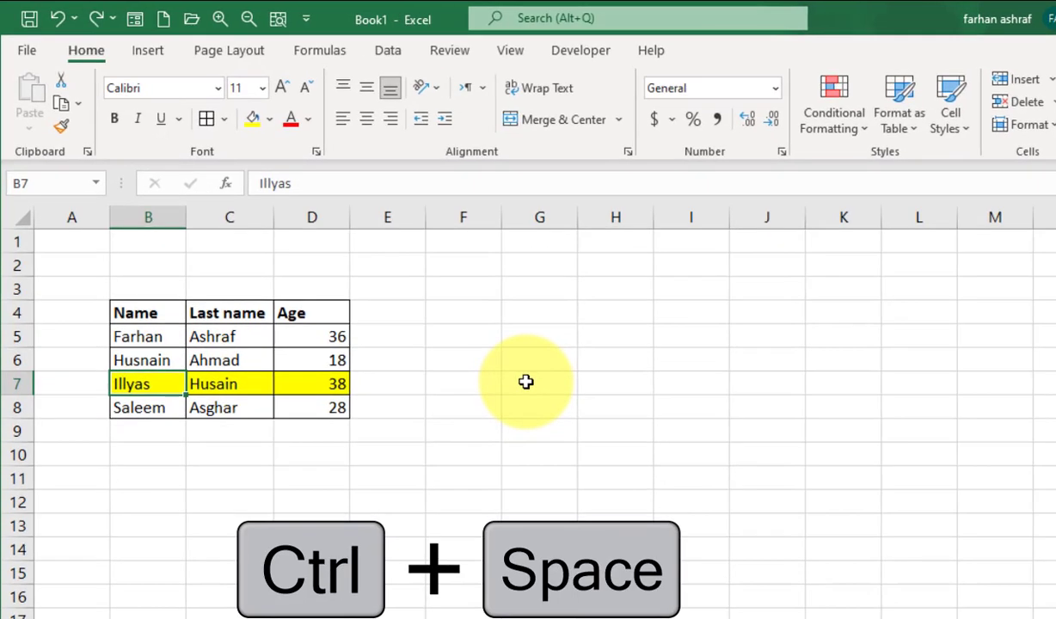
key("ctrl+space")
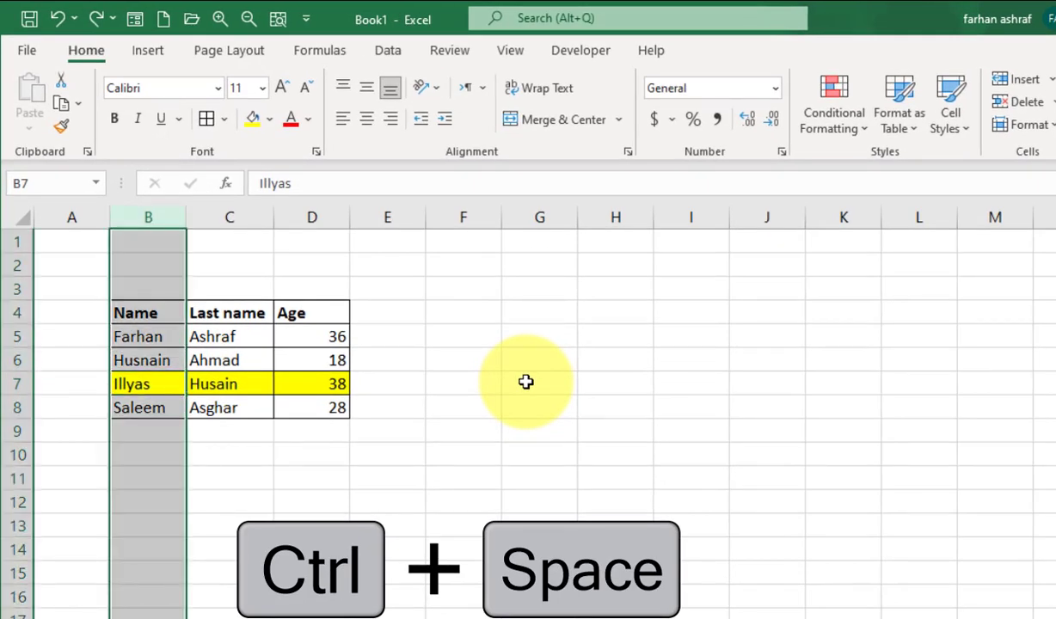
key("Delete")
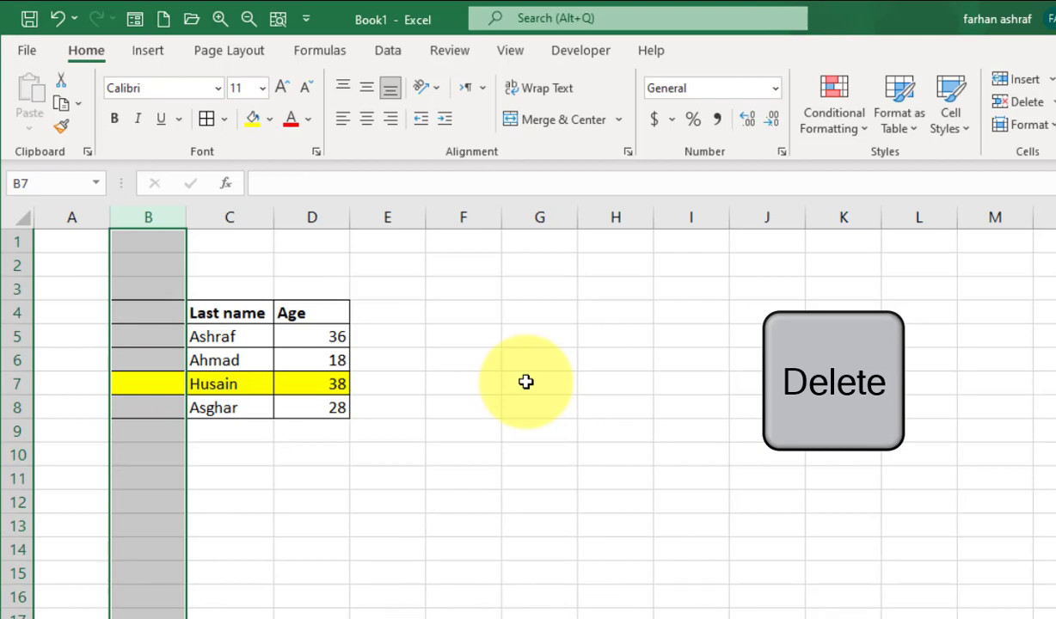
key("ctrl+z")
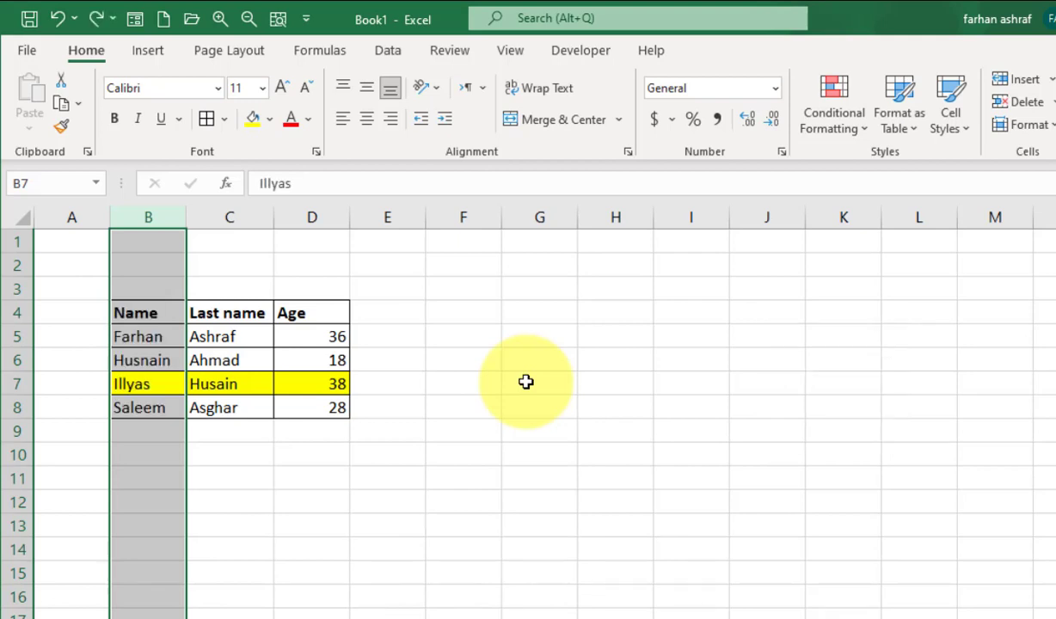
Select the entire row 7 starting from cell B7.
left_click(355, 405)
left_click(158, 362)
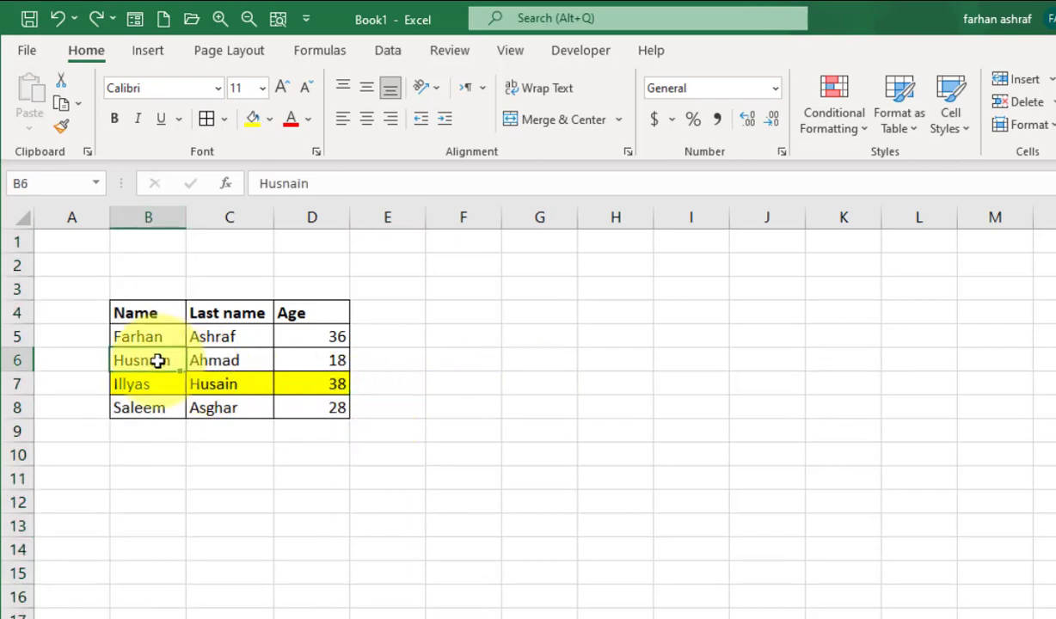
left_click(151, 384)
key("shift+space")
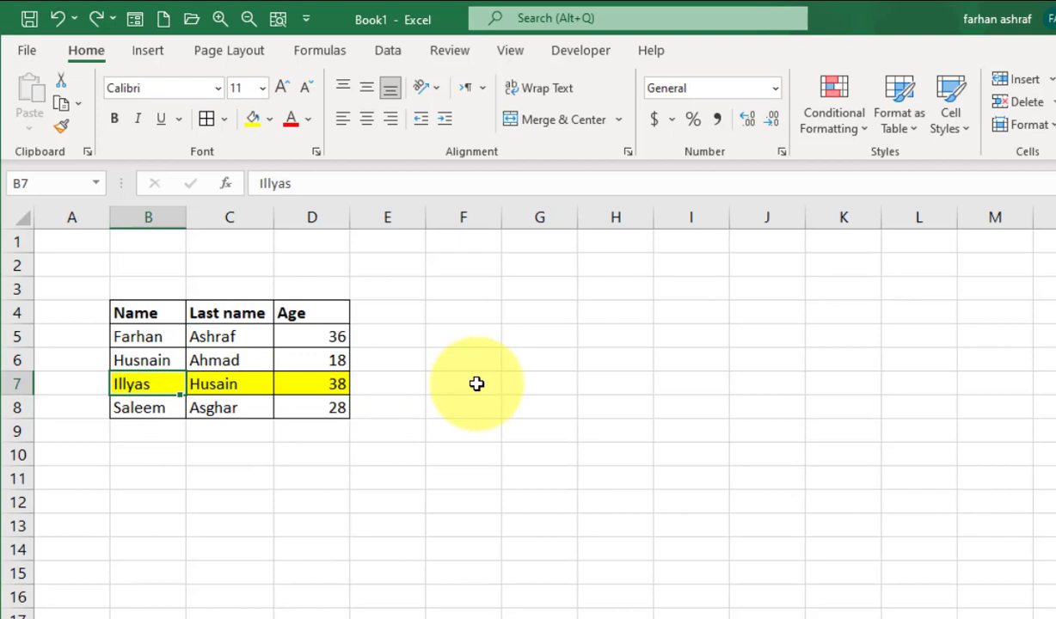
key("shift+space")
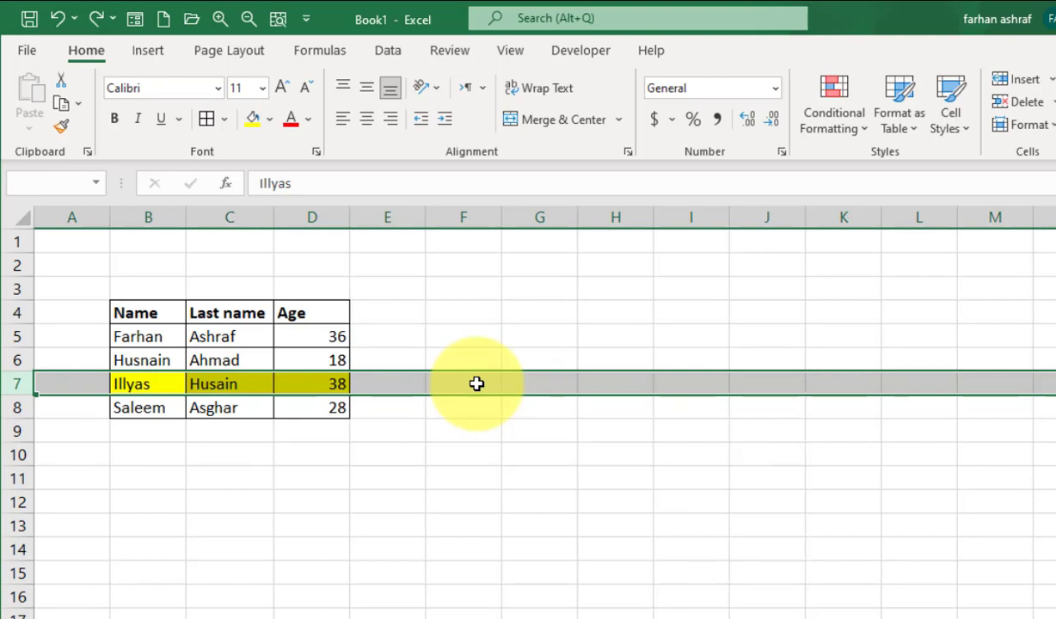
Delete the contents of row 7, then undo to restore its name, last name and age 38.
key("Delete")
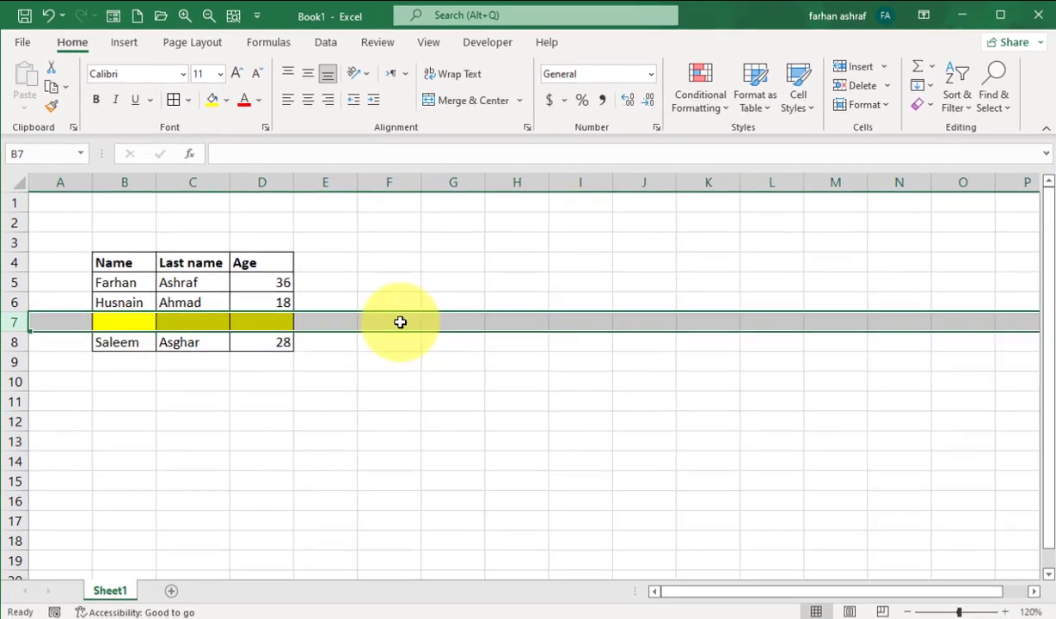
key("ctrl+z")
key("ctrl+z")
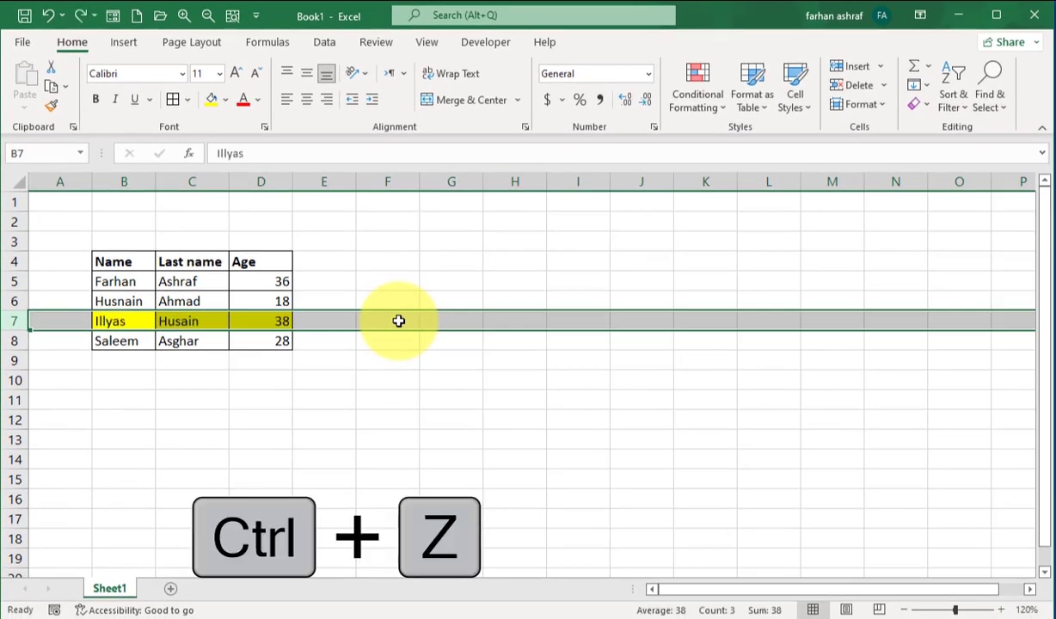